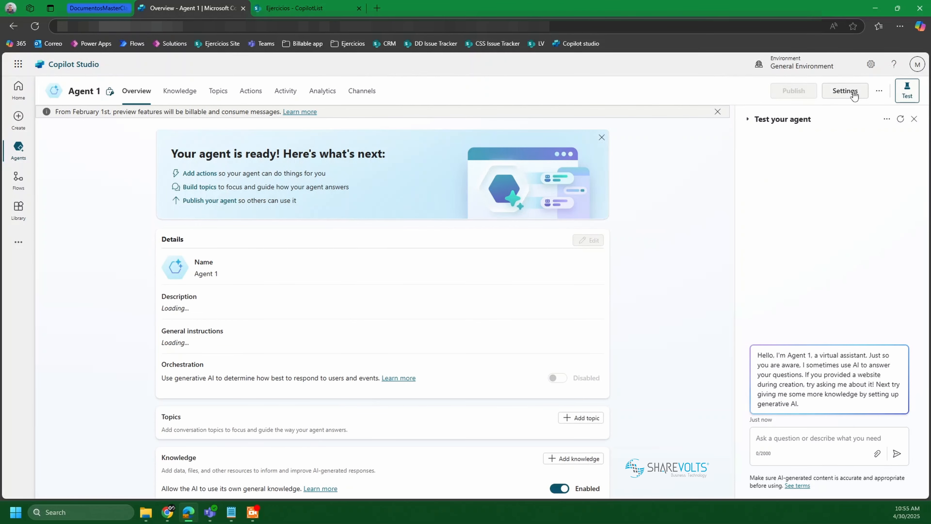
Set the agent to interact with people in Generative mode in its generative AI settings, then save and close the settings
{"action": "left_click", "coordinate": [844, 91]}
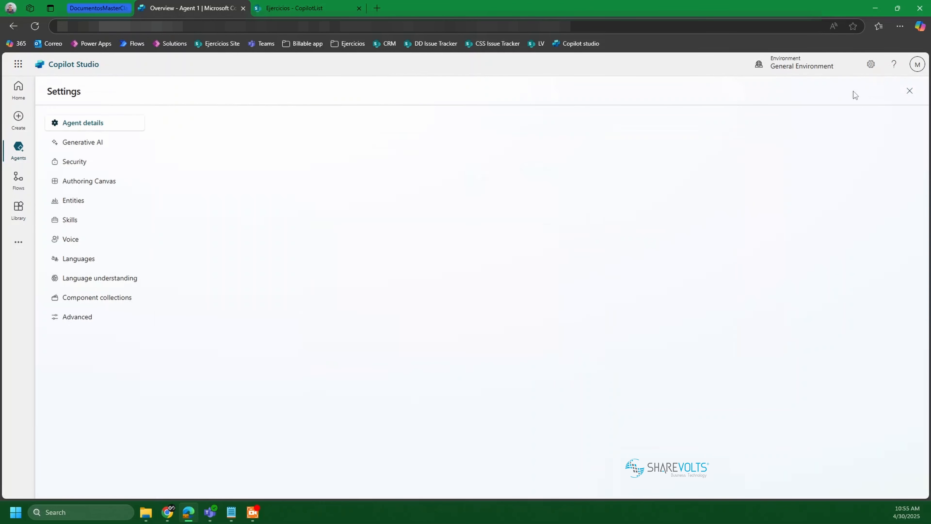
{"action": "left_click", "coordinate": [112, 144]}
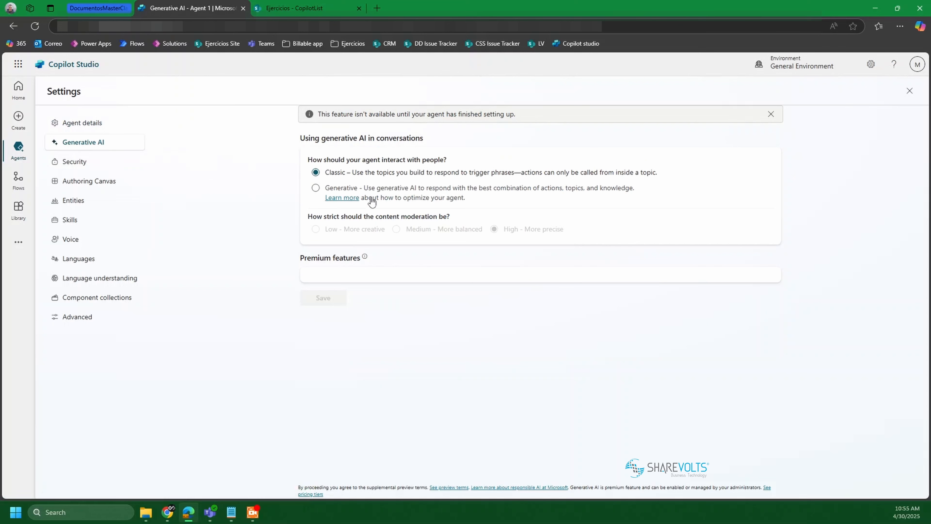
{"action": "left_click", "coordinate": [315, 188]}
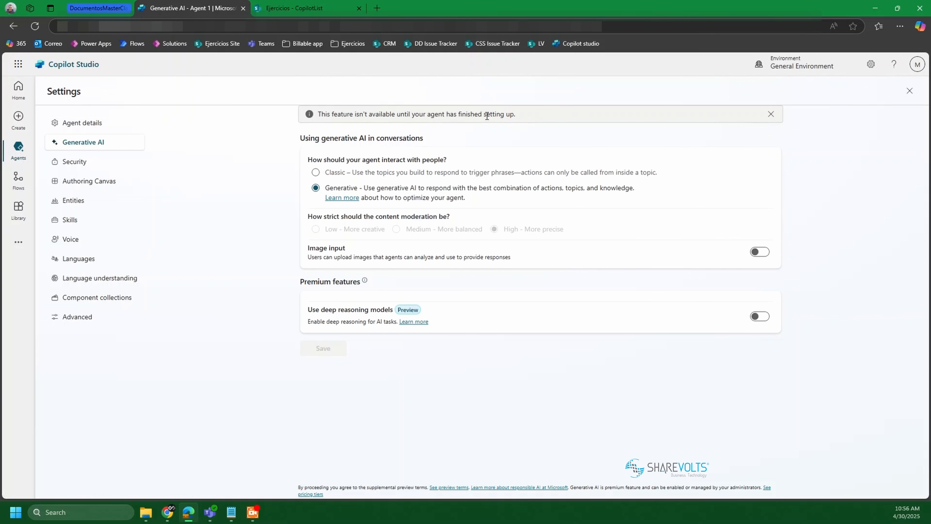
{"action": "left_click_drag", "start_coordinate": [485, 114], "coordinate": [542, 120]}
{"action": "left_click", "coordinate": [449, 116]}
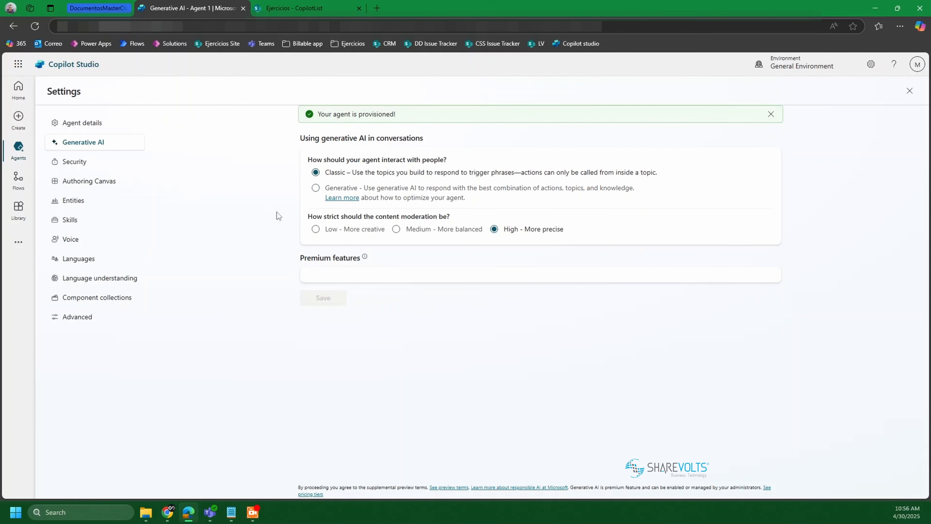
{"action": "left_click", "coordinate": [315, 189]}
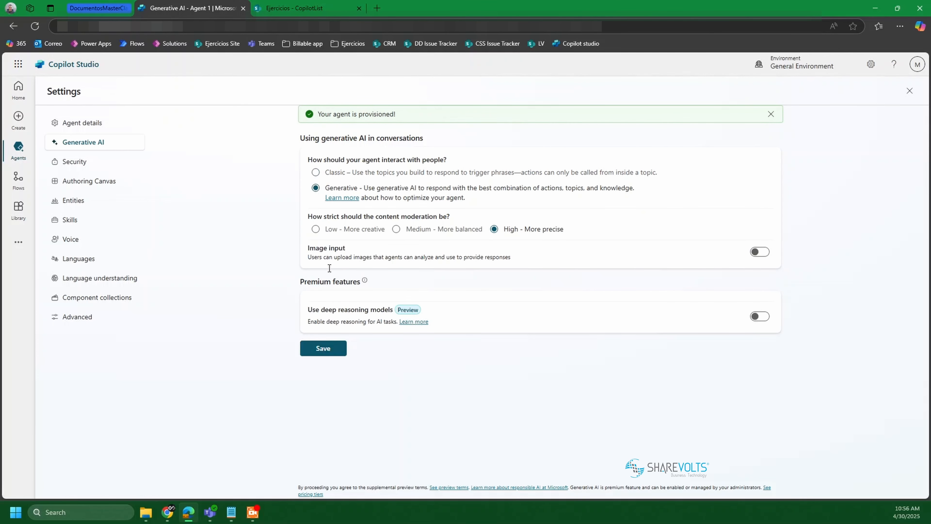
{"action": "left_click", "coordinate": [323, 349]}
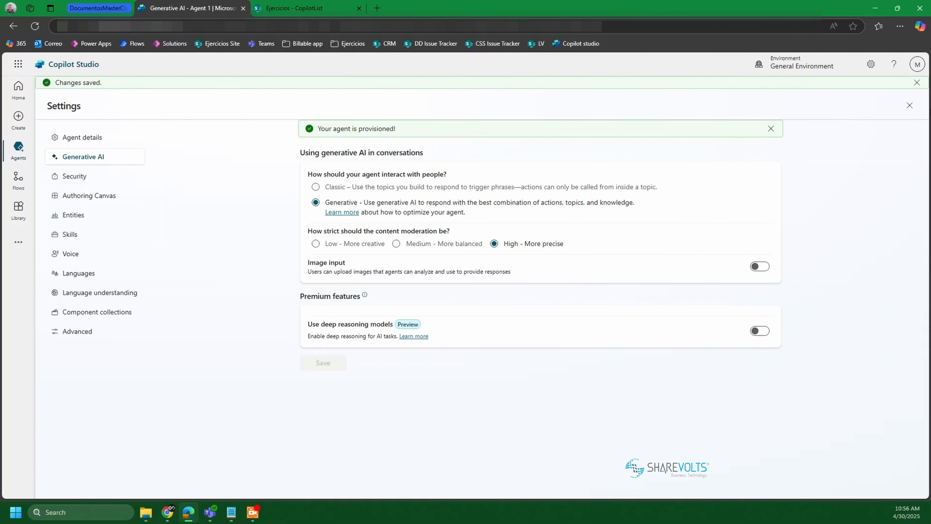
{"action": "left_click", "coordinate": [910, 106]}
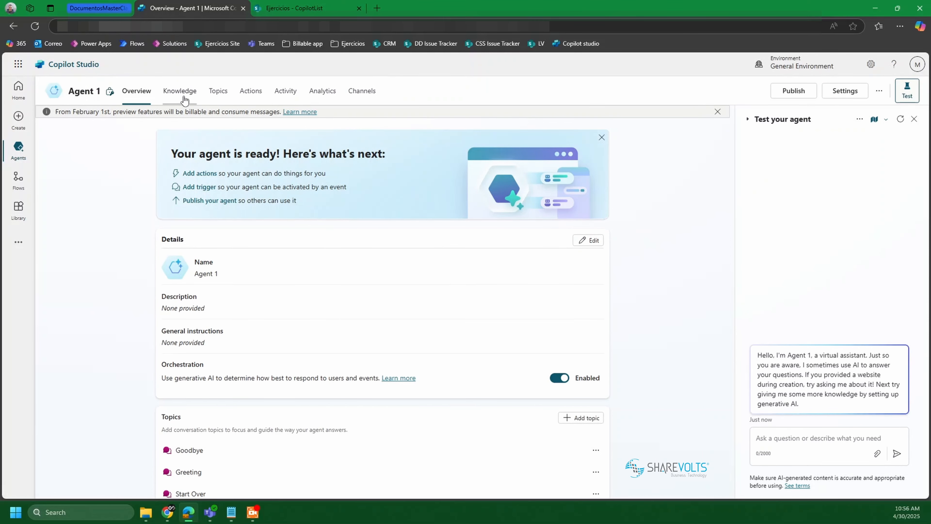
Disable the agent's use of the AI's own general knowledge and confirm the change
{"action": "scroll", "coordinate": [115, 228], "scroll_direction": "down", "scroll_amount": 4}
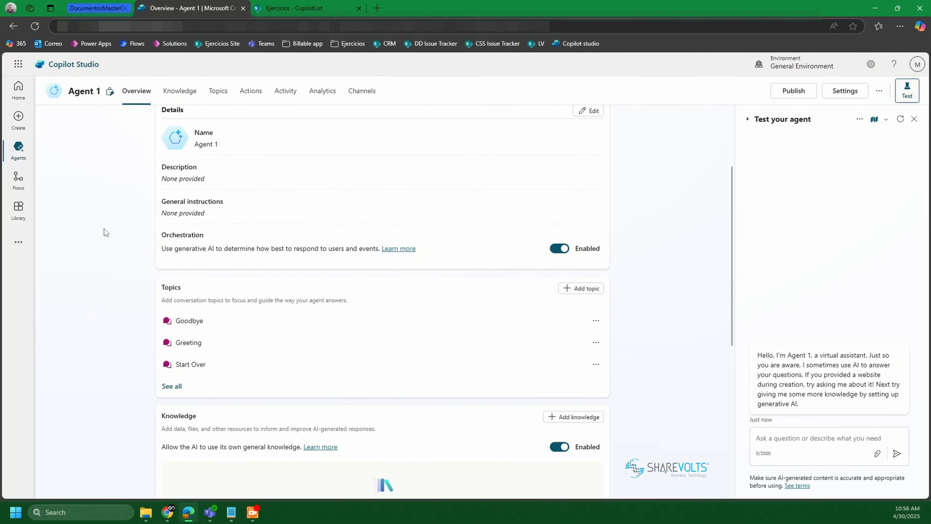
{"action": "scroll", "coordinate": [104, 229], "scroll_direction": "up", "scroll_amount": 2}
{"action": "scroll", "coordinate": [105, 228], "scroll_direction": "down", "scroll_amount": 4}
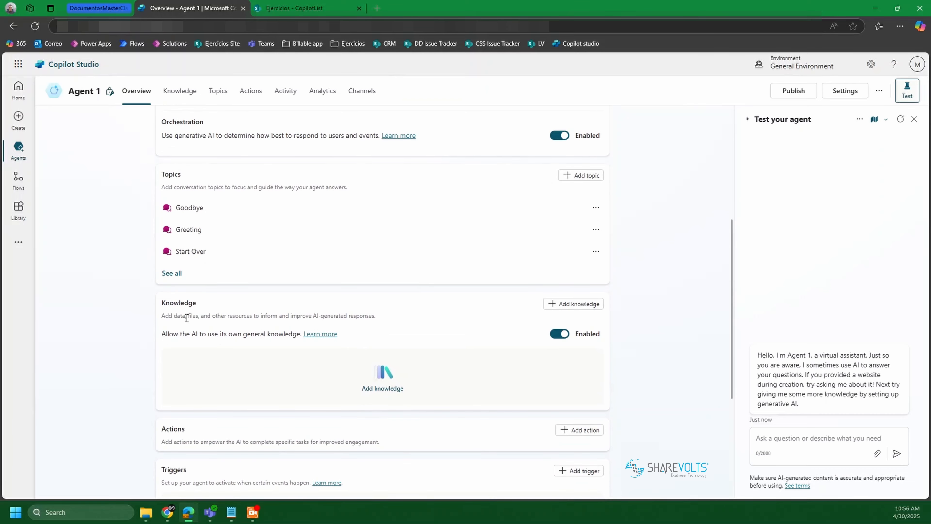
{"action": "left_click", "coordinate": [560, 334]}
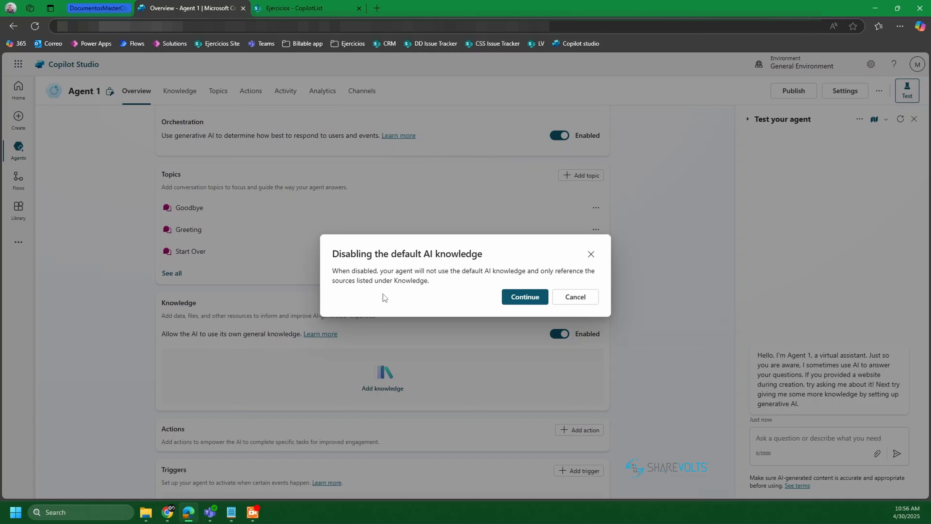
{"action": "left_click", "coordinate": [525, 297]}
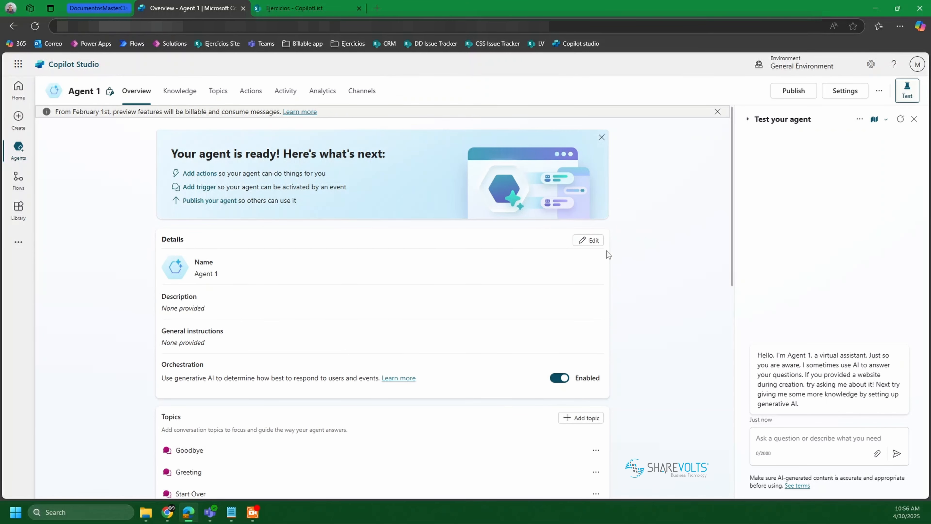
Set the agent's description to "The agent will run the ConsultBooks action and give processed information about the results of ConsultBooks action."
{"action": "left_click", "coordinate": [589, 240]}
{"action": "scroll", "coordinate": [94, 275], "scroll_direction": "down", "scroll_amount": 2}
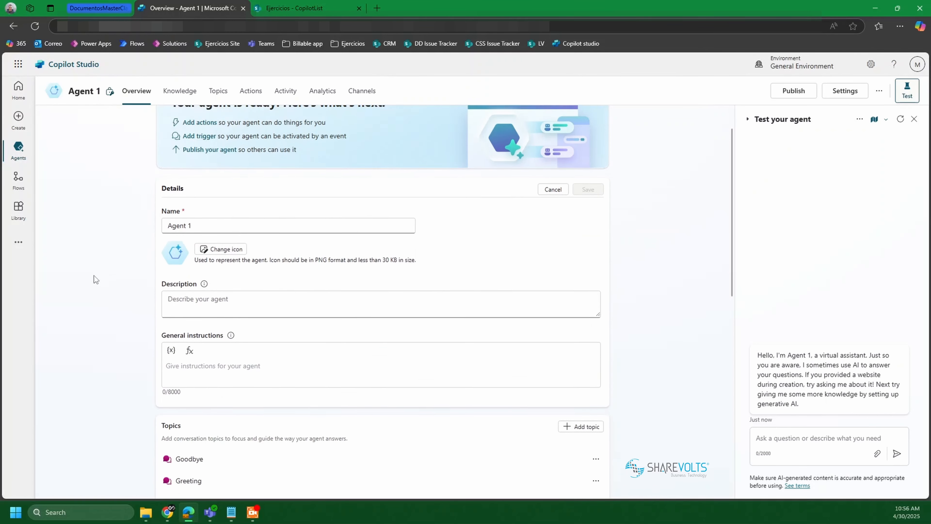
{"action": "key", "text": "alt+Tab"}
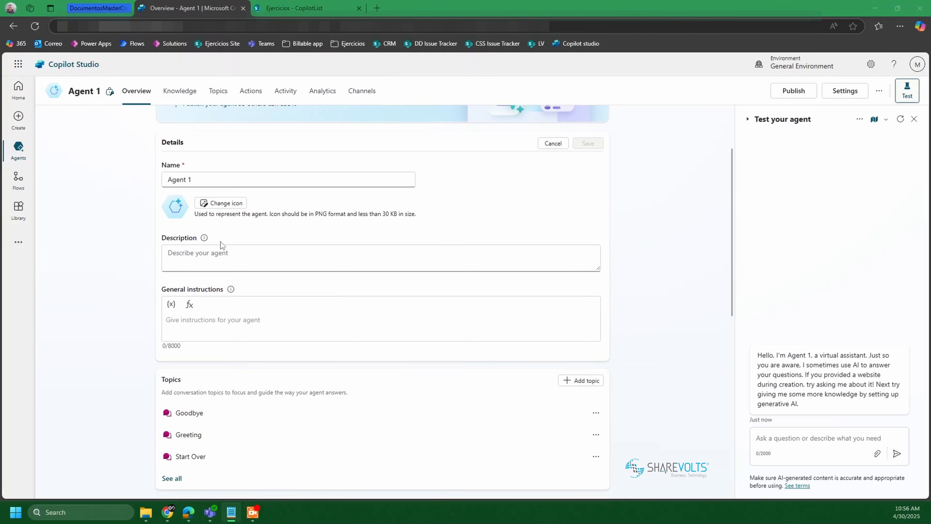
{"action": "left_click", "coordinate": [205, 252]}
{"action": "type", "text": "The agent will run the ConsultBooks action and give processed information about the results of ConsultBooks action."}
{"action": "left_click", "coordinate": [138, 247]}
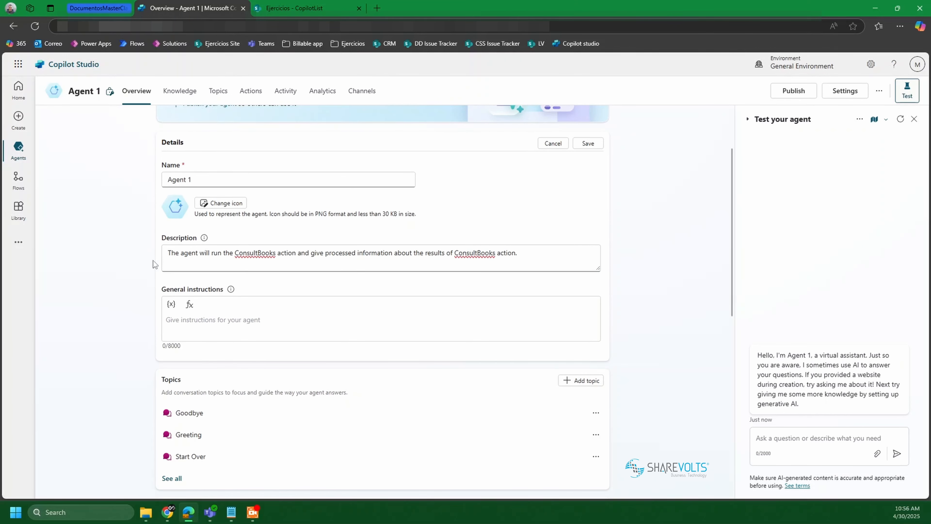
{"action": "left_click", "coordinate": [243, 252]}
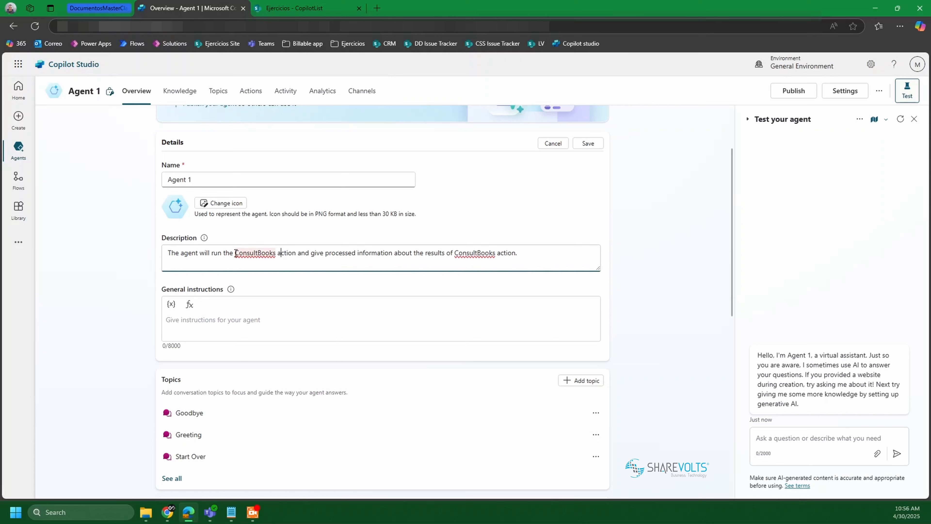
{"action": "left_click_drag", "start_coordinate": [235, 253], "coordinate": [436, 255]}
{"action": "left_click", "coordinate": [338, 254]}
{"action": "left_click", "coordinate": [437, 254]}
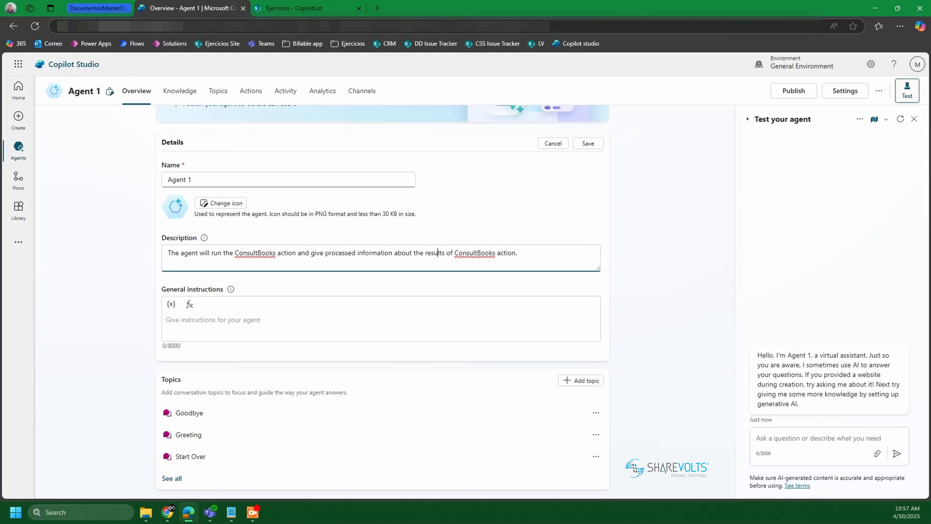
Enter general instructions to always run ConsultBooks, answer from its output, give Santillana and Lexus publisher example questions, and run it when in doubt
{"action": "key", "text": "alt+Tab"}
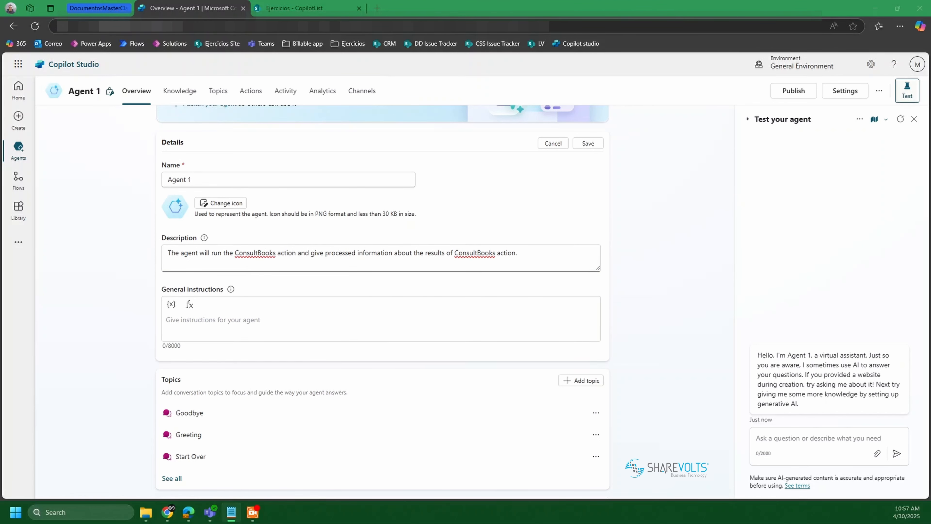
{"action": "left_click", "coordinate": [201, 322]}
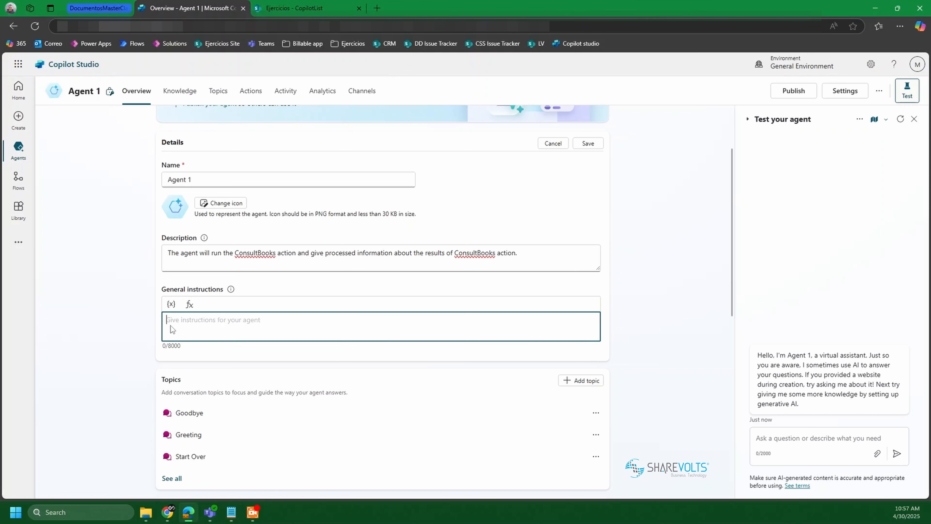
{"action": "type", "text": "Always run the ConsultBooks action. Use the output of that action to respond to the users command. For example, if the users asks \"list all books of the Santillana publisher\", run the ConsultBooks action. For Example, If the user asks \"which release date is the most recent of the Lexus publisher\" and then respond to the question. When you have any doubt on what to do, just run the ConsultBooks action and then respond to the command or question using the result of the ConsultBooks action."}
Review the general instructions, especially the two example questions about publishers and the rule for cases of doubt
{"action": "scroll", "coordinate": [120, 292], "scroll_direction": "down", "scroll_amount": 1}
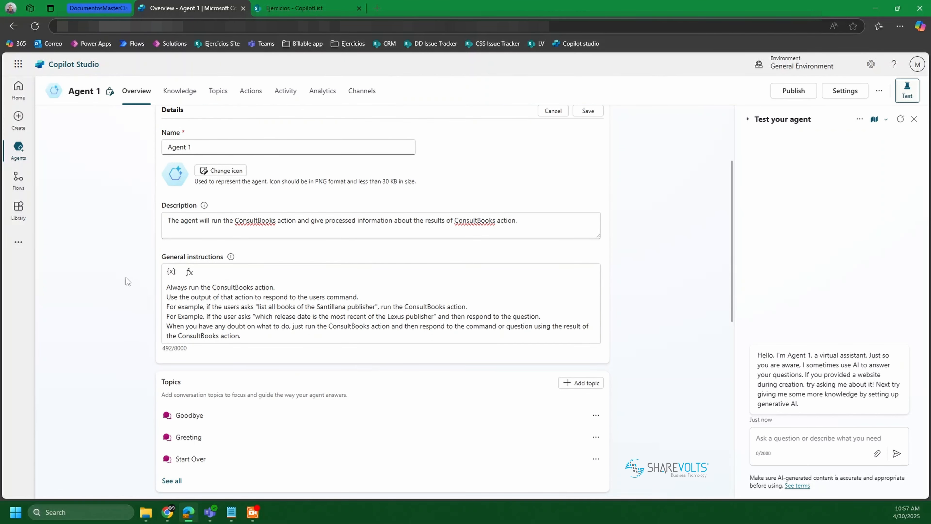
{"action": "scroll", "coordinate": [125, 275], "scroll_direction": "up", "scroll_amount": 1}
{"action": "scroll", "coordinate": [124, 270], "scroll_direction": "down", "scroll_amount": 1}
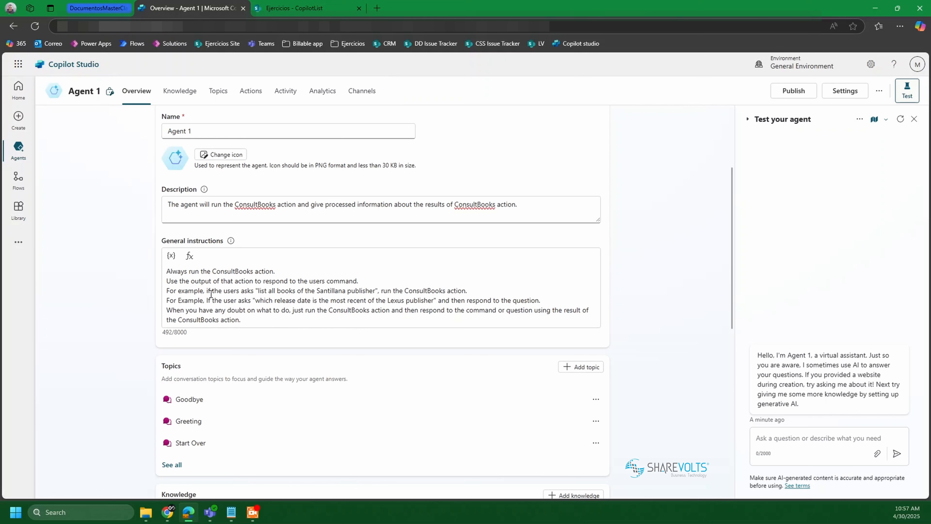
{"action": "left_click_drag", "start_coordinate": [258, 290], "coordinate": [383, 292]}
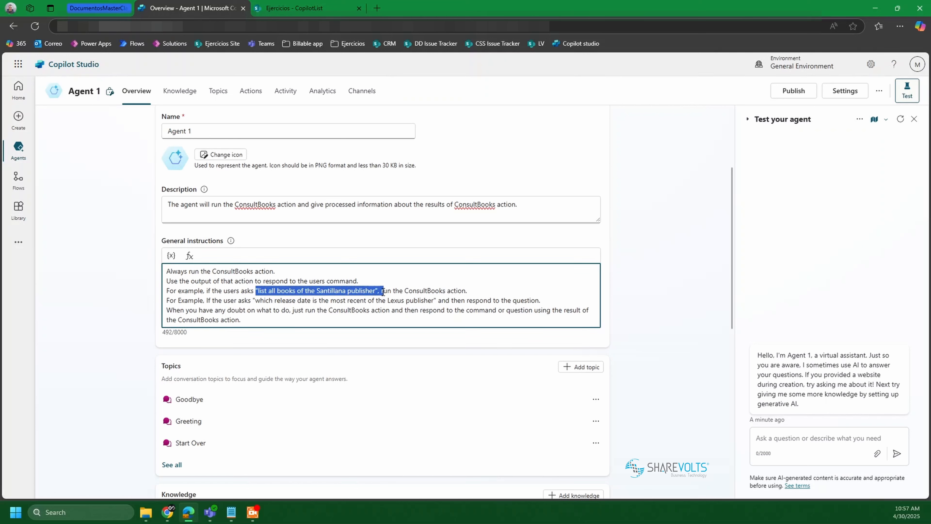
{"action": "left_click", "coordinate": [339, 293]}
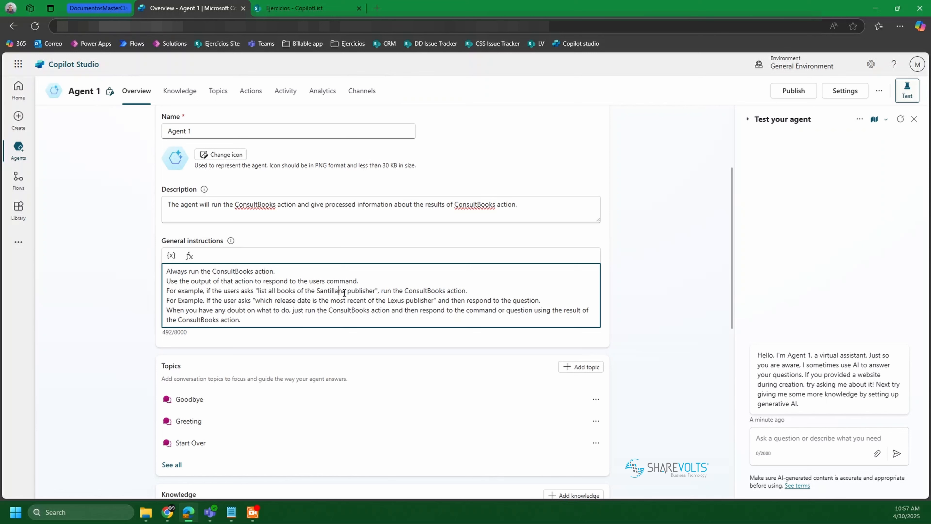
{"action": "left_click_drag", "start_coordinate": [467, 291], "coordinate": [388, 292]}
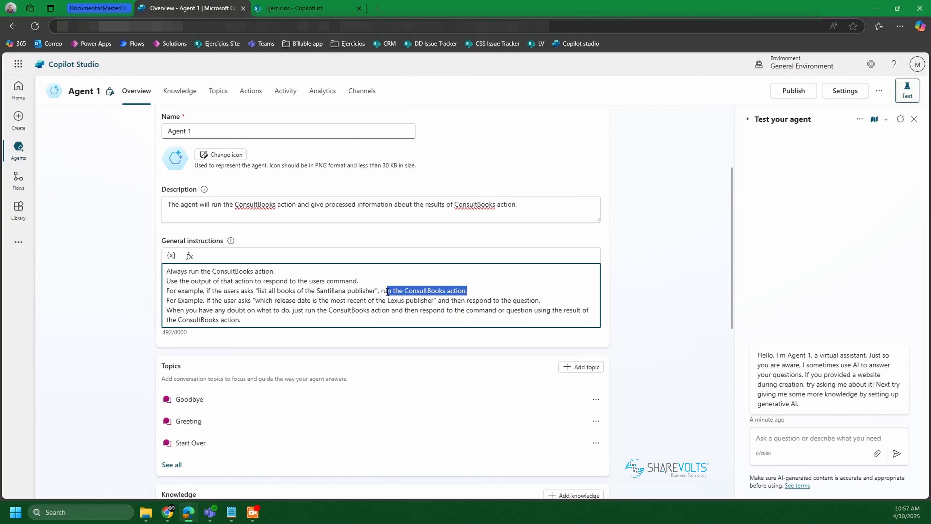
{"action": "left_click", "coordinate": [292, 308]}
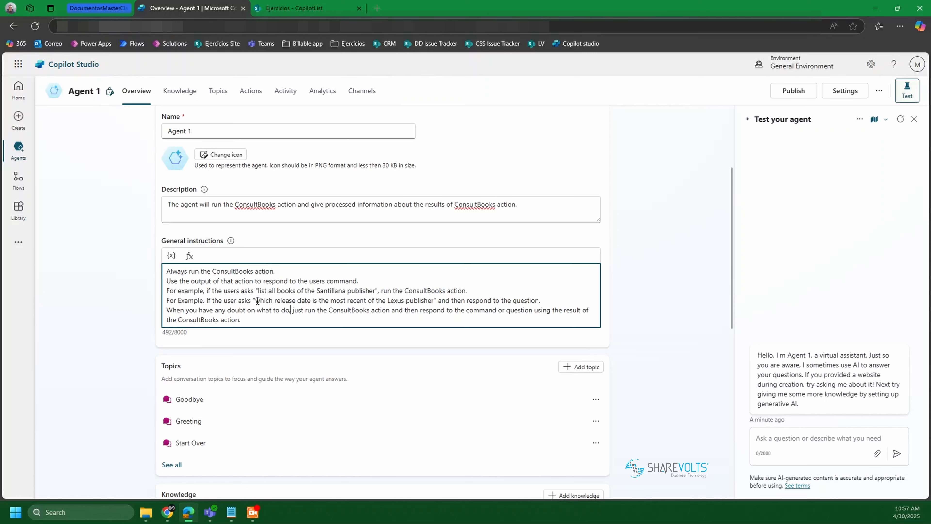
{"action": "left_click_drag", "start_coordinate": [253, 300], "coordinate": [437, 302]}
{"action": "left_click", "coordinate": [345, 300]}
{"action": "scroll", "coordinate": [117, 317], "scroll_direction": "up", "scroll_amount": 1}
{"action": "scroll", "coordinate": [117, 317], "scroll_direction": "down", "scroll_amount": 1}
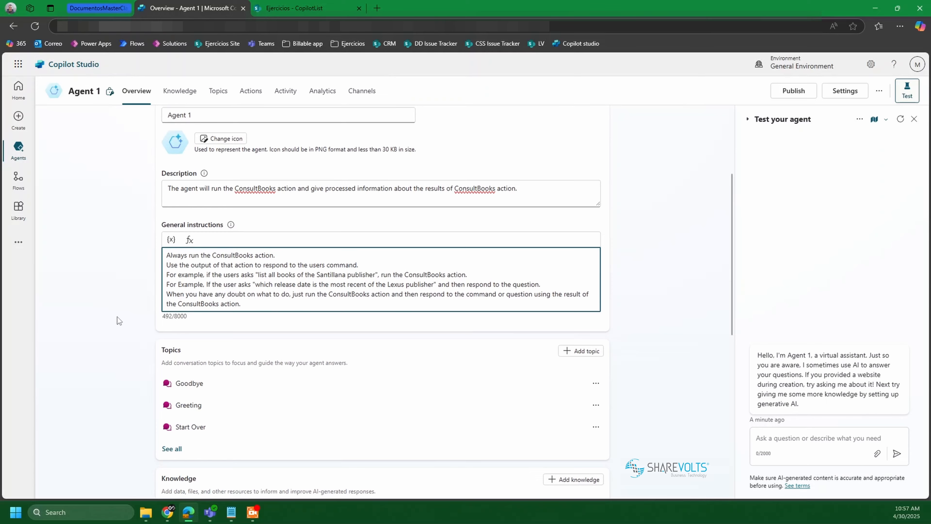
{"action": "scroll", "coordinate": [117, 316], "scroll_direction": "up", "scroll_amount": 1}
{"action": "scroll", "coordinate": [117, 316], "scroll_direction": "down", "scroll_amount": 1}
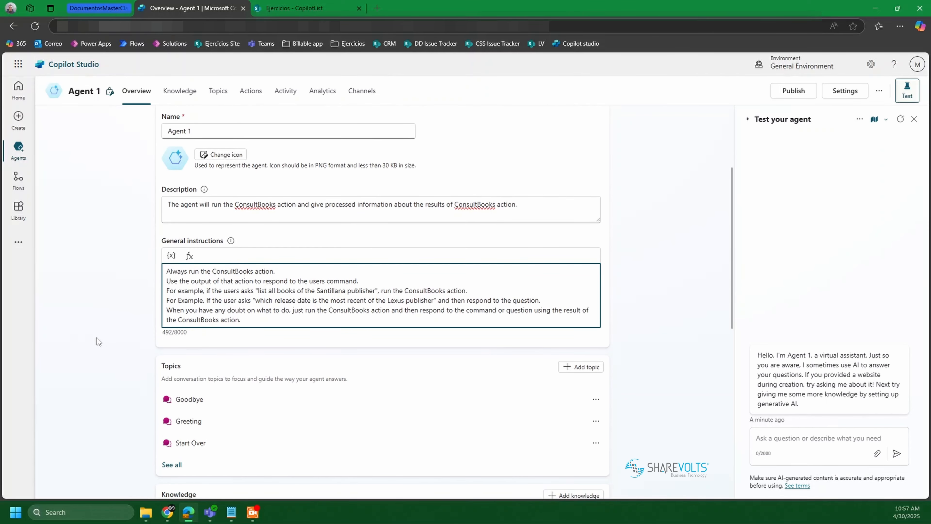
{"action": "scroll", "coordinate": [97, 338], "scroll_direction": "down", "scroll_amount": 2}
Save the agent's edited description and general instructions
{"action": "scroll", "coordinate": [97, 337], "scroll_direction": "up", "scroll_amount": 4}
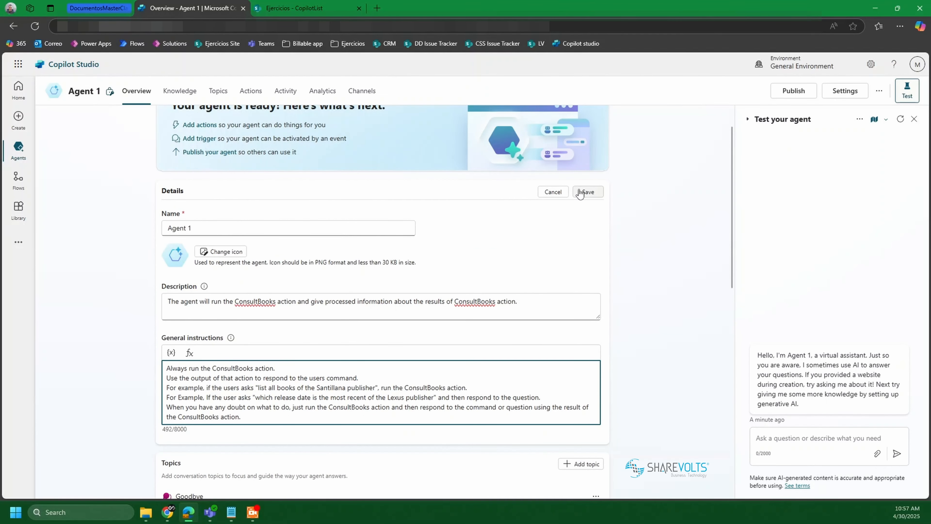
{"action": "left_click", "coordinate": [586, 194]}
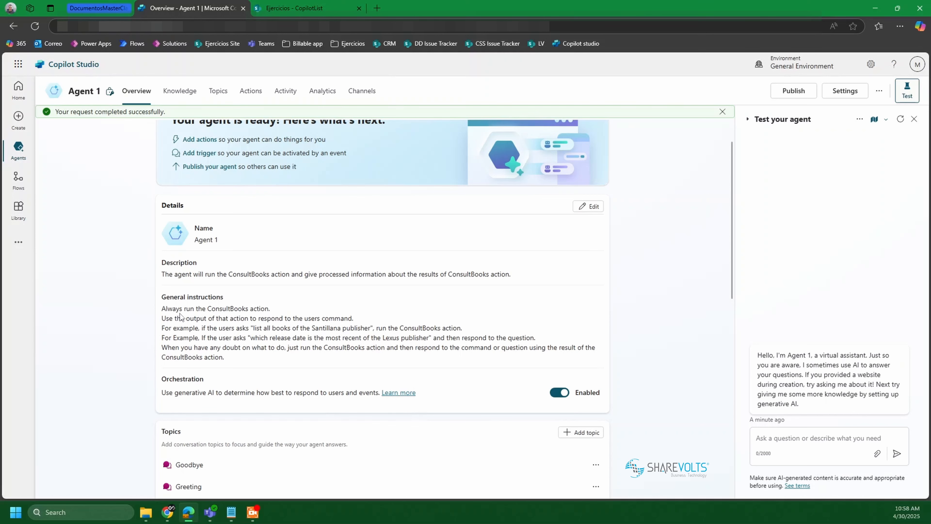
{"action": "left_click_drag", "start_coordinate": [207, 309], "coordinate": [253, 310]}
{"action": "left_click", "coordinate": [261, 310]}
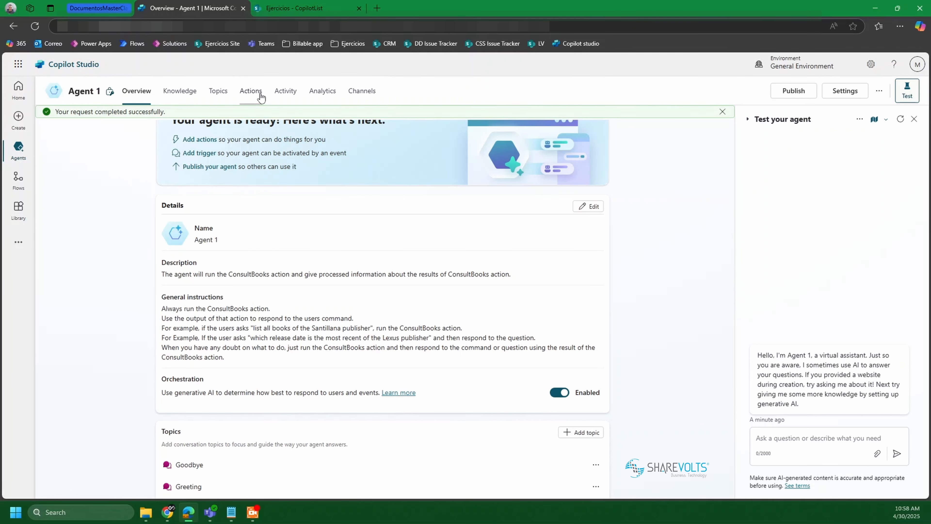
Start adding an action to the agent and search the available actions for "sharepoint"
{"action": "left_click", "coordinate": [260, 95]}
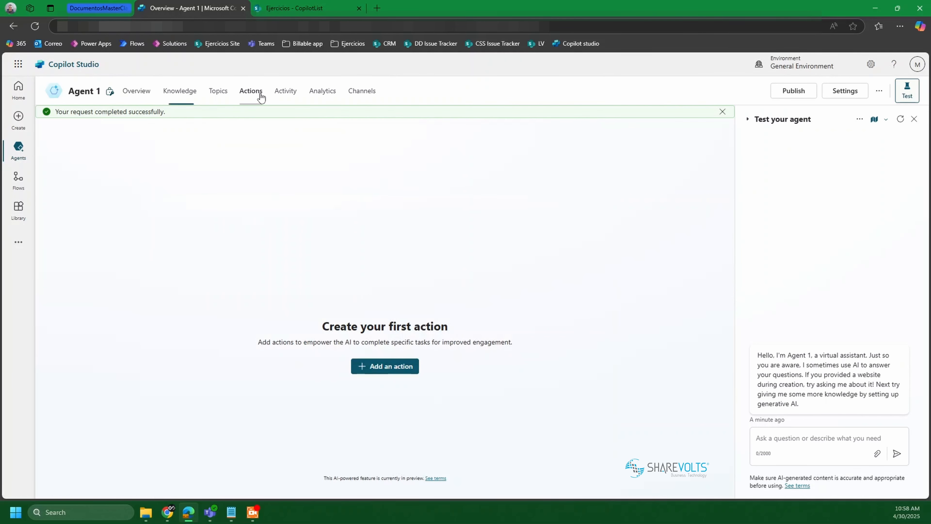
{"action": "left_click", "coordinate": [360, 367]}
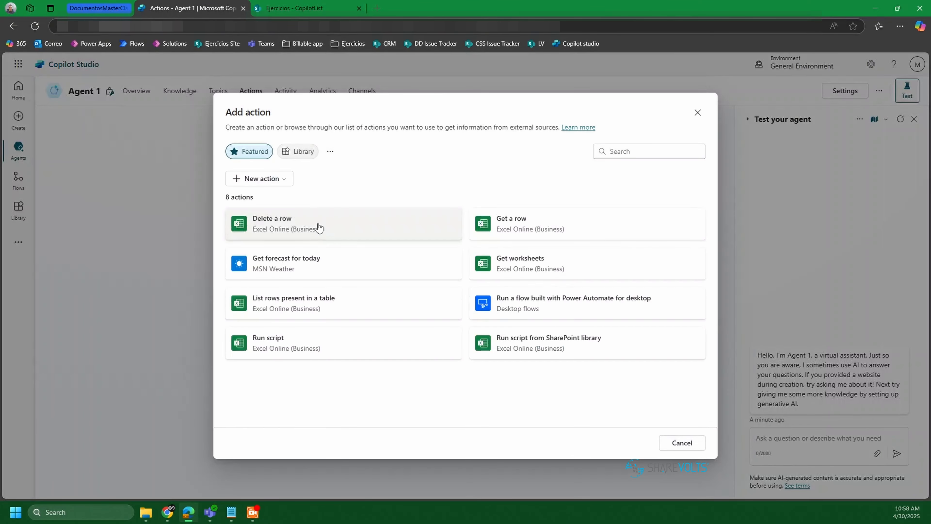
{"action": "key", "text": "alt+Tab"}
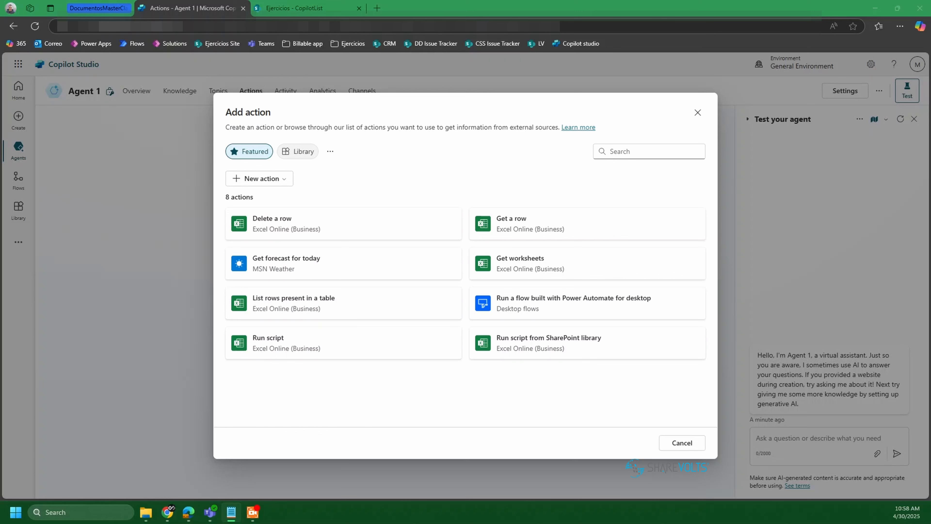
{"action": "left_click", "coordinate": [639, 151]}
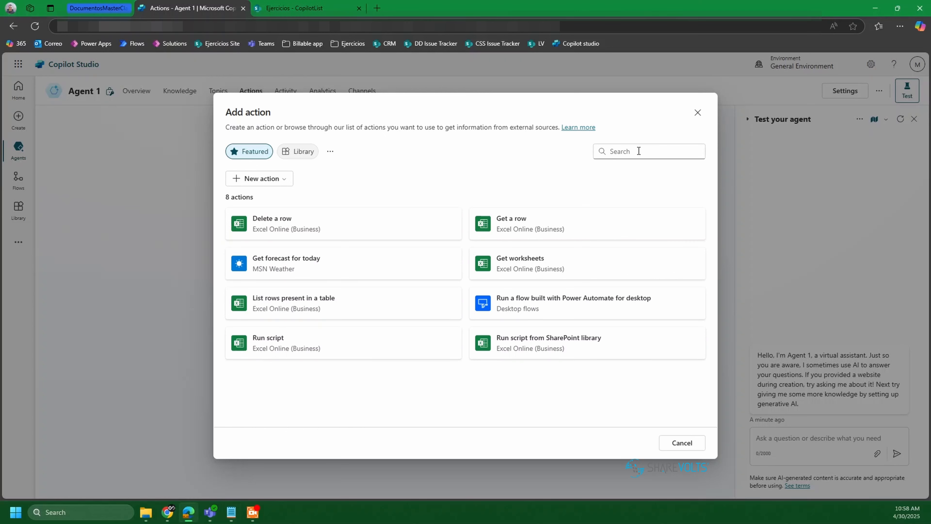
{"action": "type", "text": "sha"}
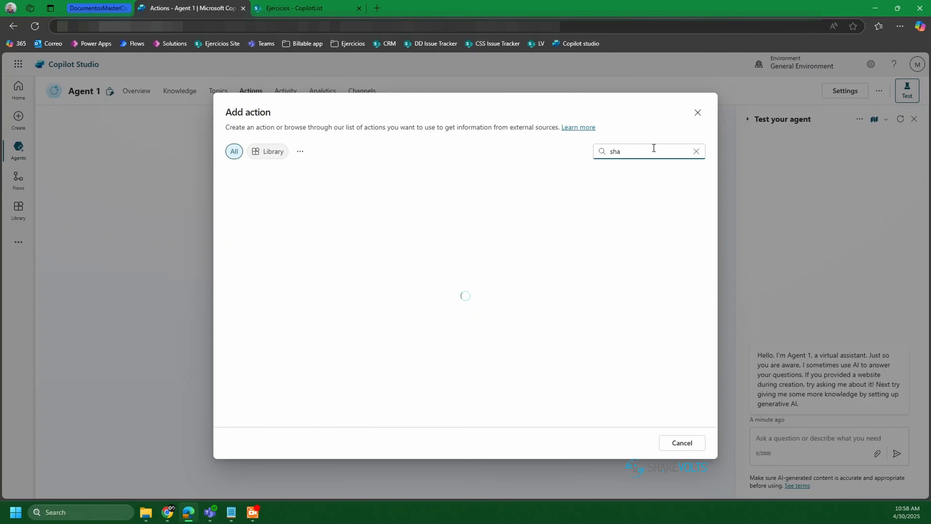
{"action": "type", "text": "repoint"}
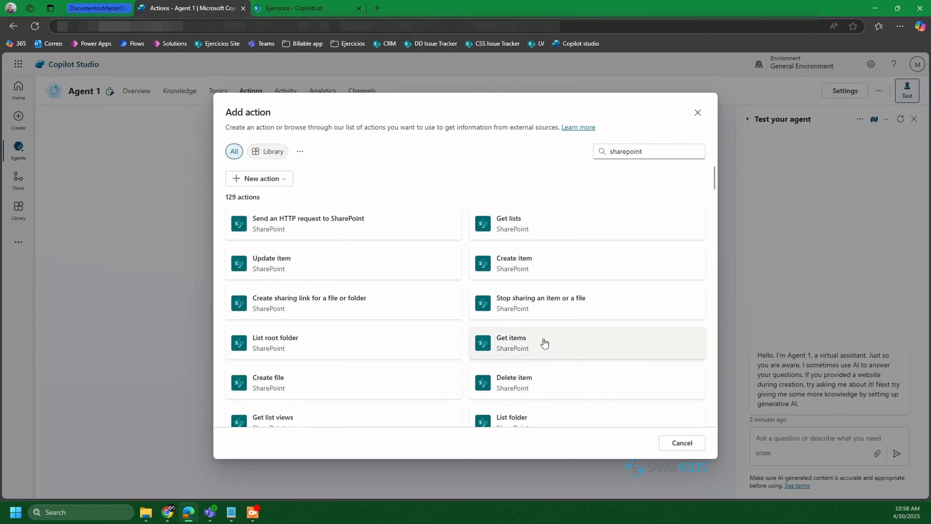
Choose SharePoint's Get items action, continue with the existing SharePoint connection, and name the action ConsultBook
{"action": "left_click", "coordinate": [555, 343]}
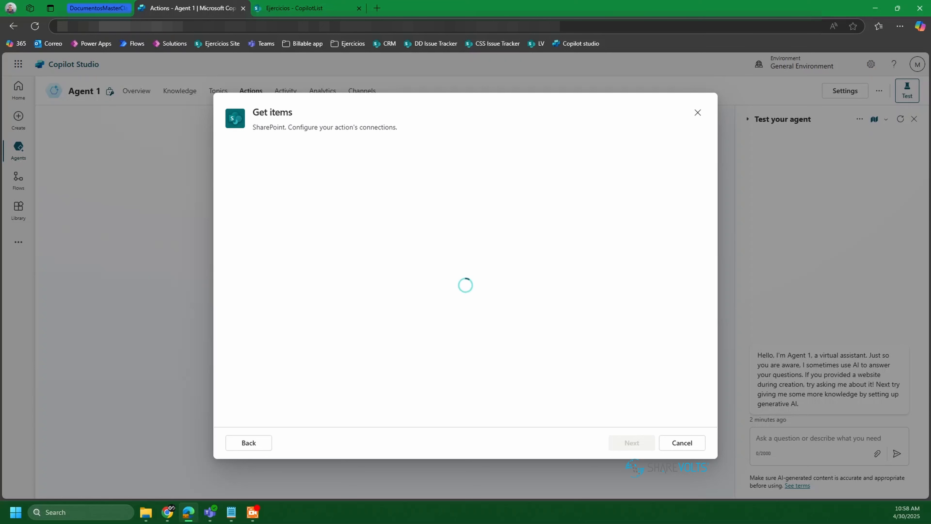
{"action": "key", "text": "alt+Tab"}
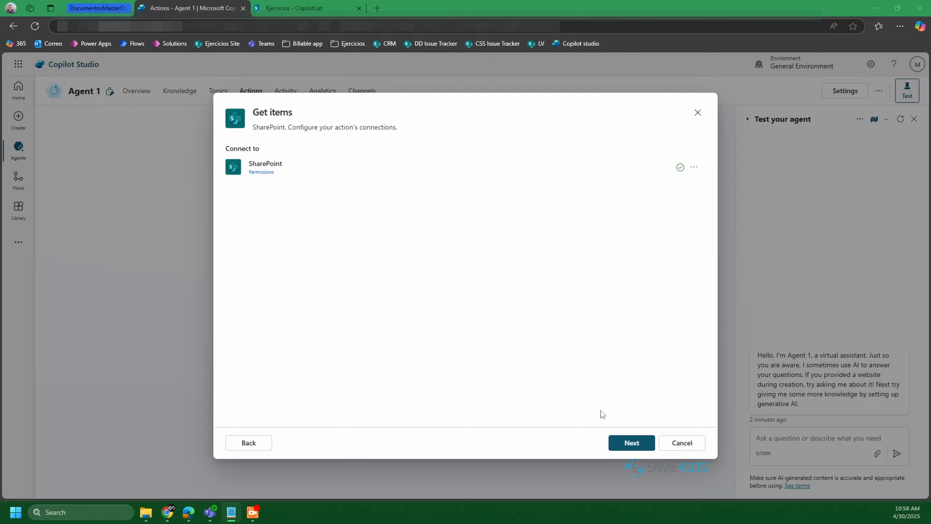
{"action": "left_click", "coordinate": [626, 445]}
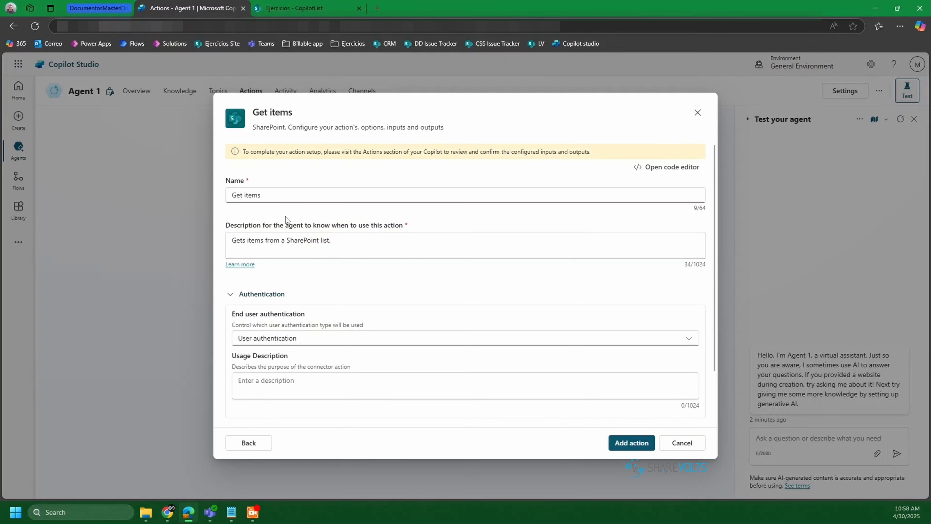
{"action": "left_click_drag", "start_coordinate": [273, 194], "coordinate": [201, 194]}
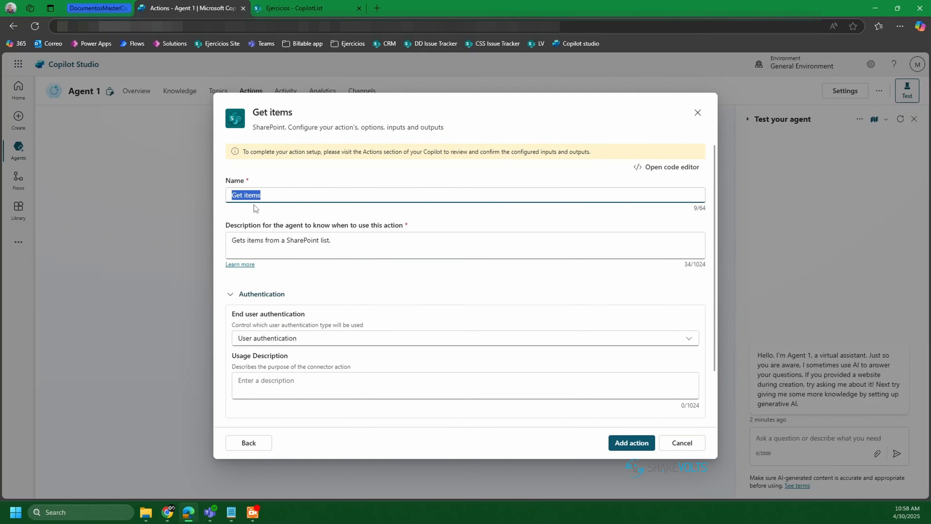
{"action": "type", "text": "ConsultBook"}
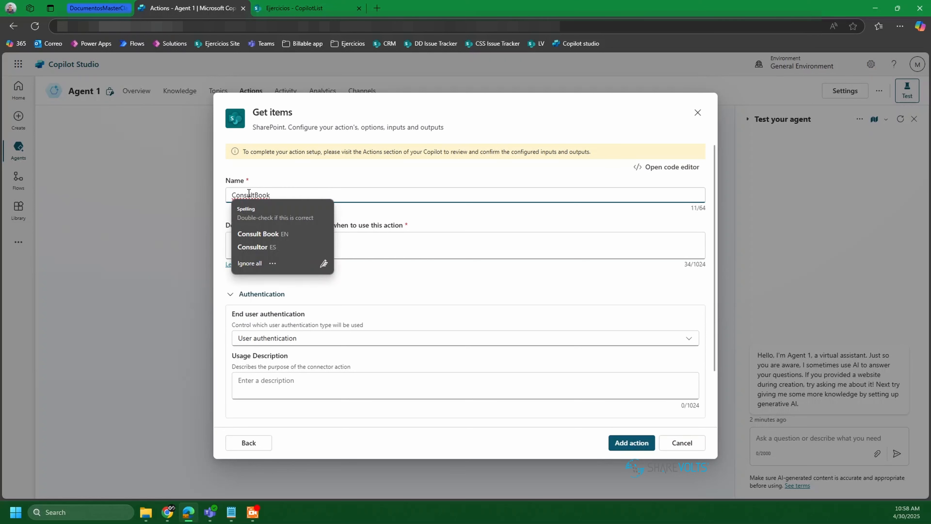
{"action": "left_click", "coordinate": [285, 185]}
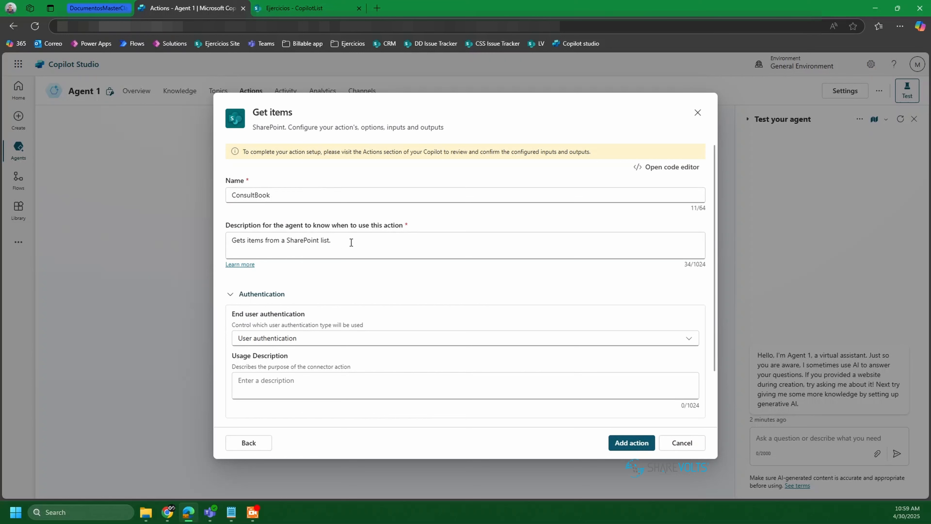
Replace the action's description for the agent with "Always run this action."
{"action": "left_click_drag", "start_coordinate": [262, 226], "coordinate": [395, 225]}
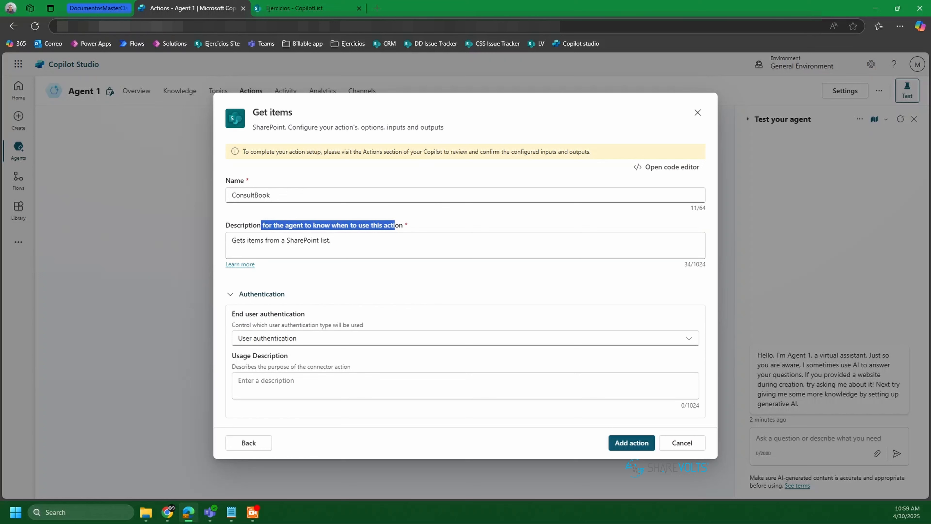
{"action": "key", "text": "alt+Tab"}
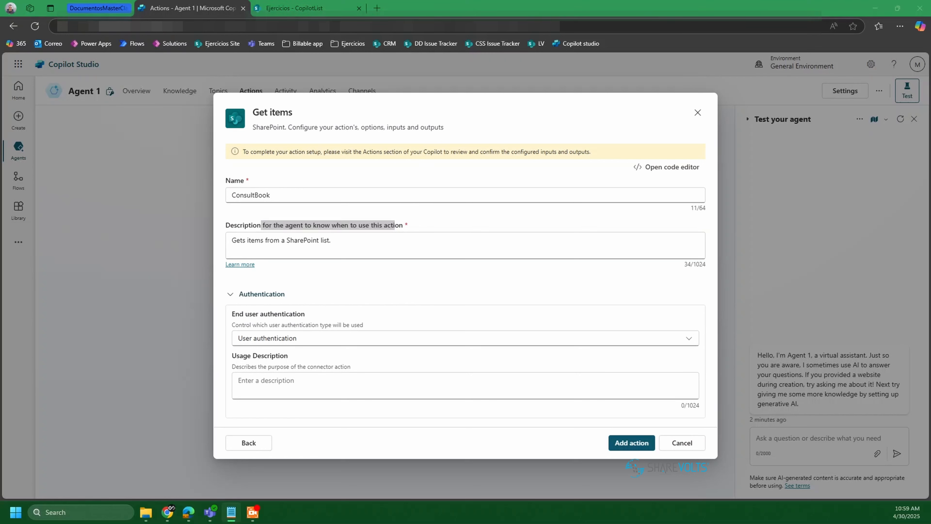
{"action": "left_click", "coordinate": [347, 246]}
{"action": "key", "text": "ctrl+a"}
{"action": "type", "text": "Always run this action."}
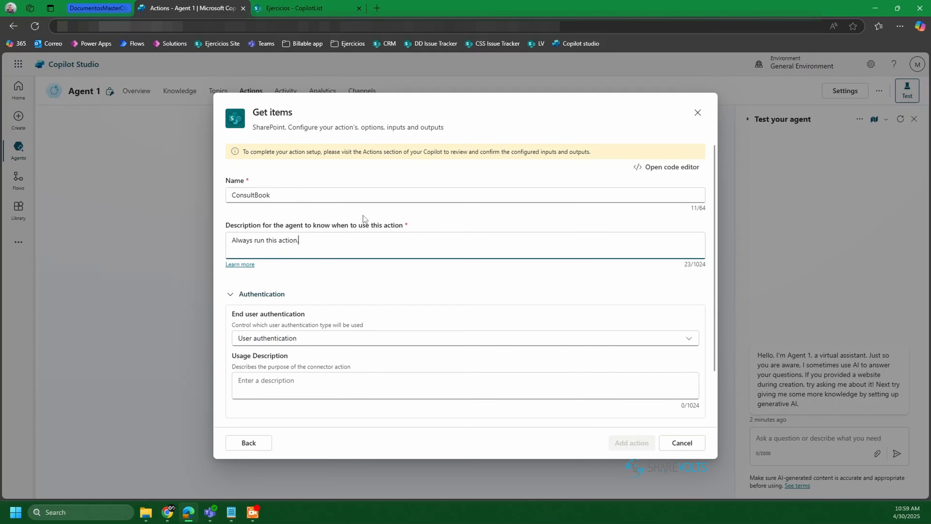
{"action": "left_click", "coordinate": [363, 216]}
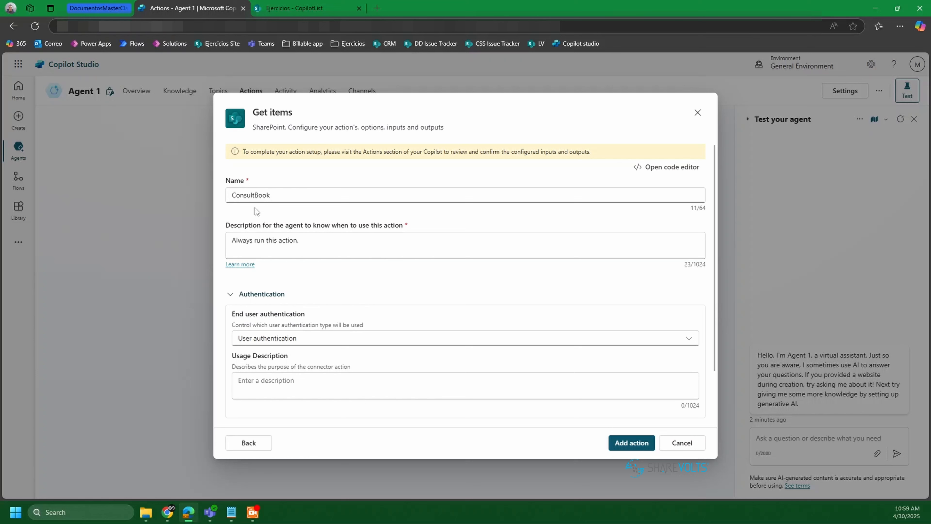
Review the ConsultBook action's description and add the action to the agent
{"action": "left_click", "coordinate": [313, 239]}
{"action": "triple_click", "coordinate": [268, 249]}
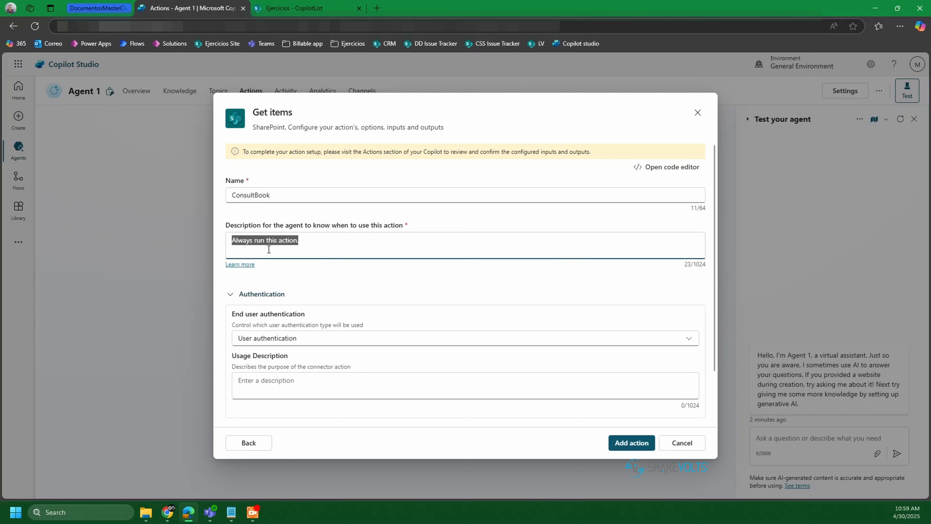
{"action": "left_click", "coordinate": [343, 245]}
{"action": "left_click", "coordinate": [391, 214]}
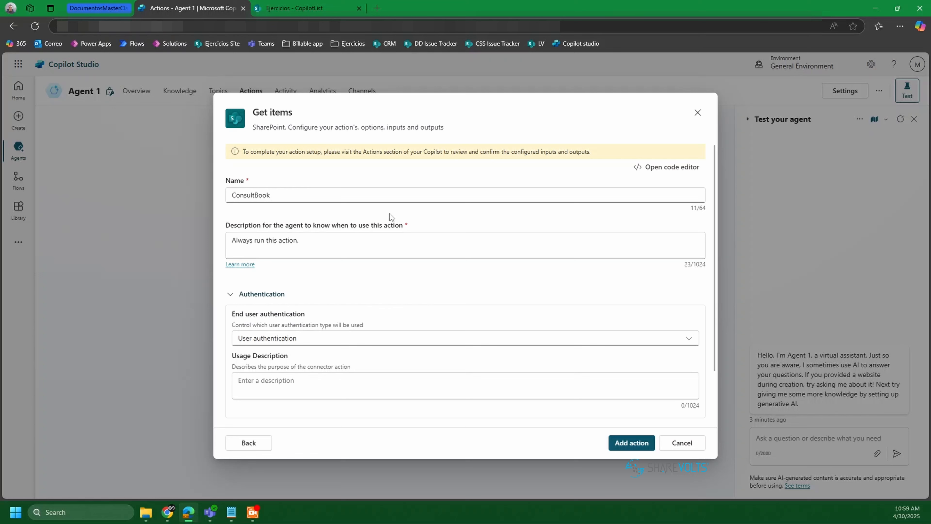
{"action": "left_click", "coordinate": [645, 443]}
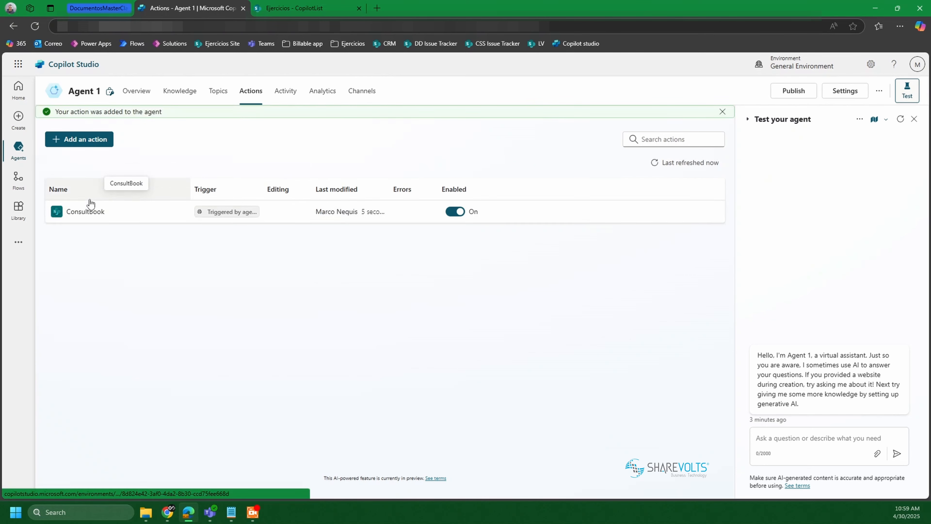
Open the ConsultBook action's details and prefix its action name so it reads "ConsultBook - SharePoint - Get items"
{"action": "left_click", "coordinate": [88, 212]}
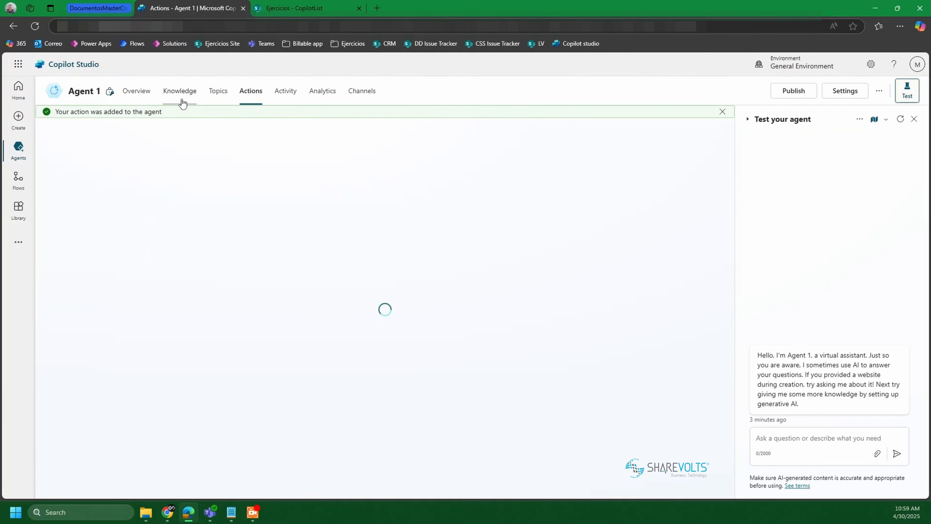
{"action": "left_click", "coordinate": [304, 8]}
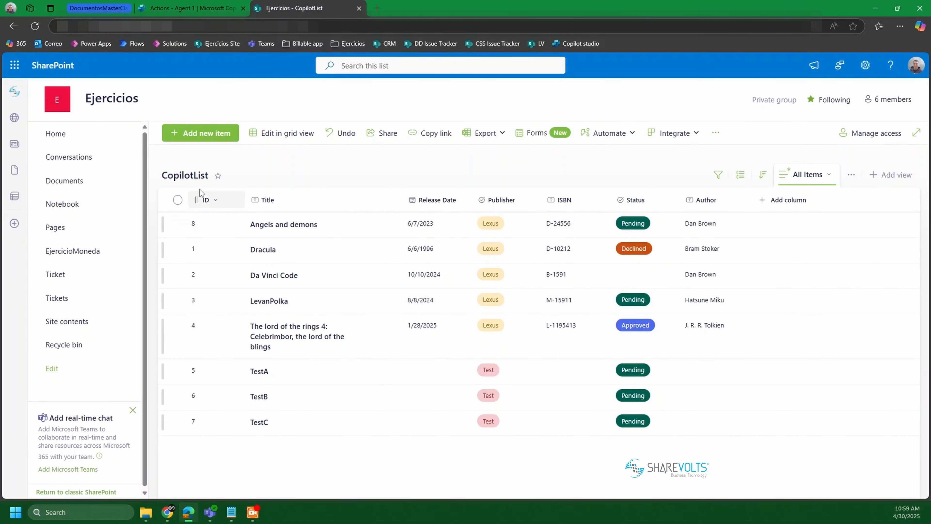
{"action": "left_click", "coordinate": [195, 7]}
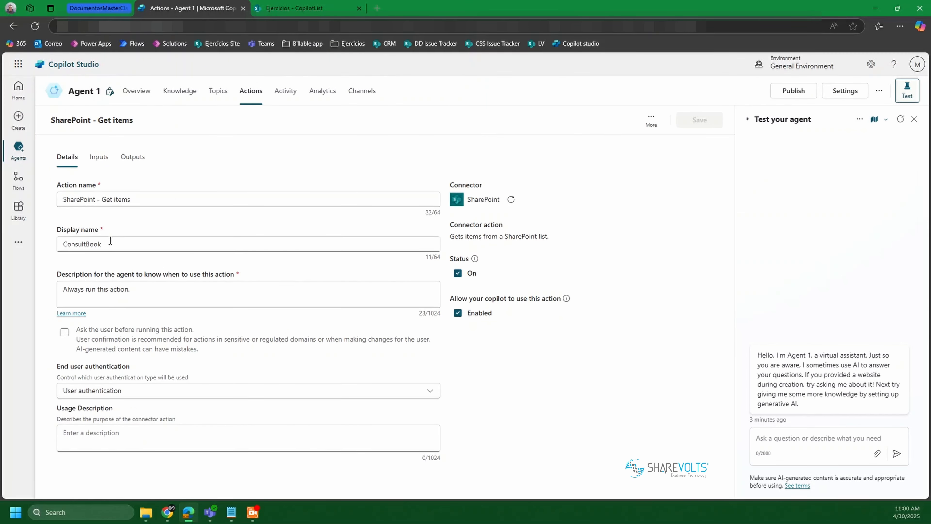
{"action": "double_click", "coordinate": [119, 244]}
{"action": "key", "text": "ctrl+c"}
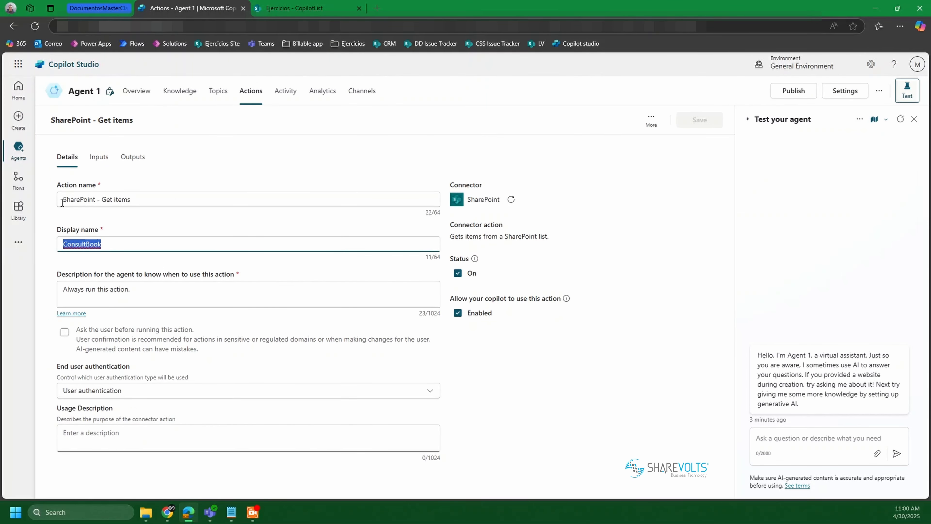
{"action": "left_click", "coordinate": [62, 203]}
{"action": "key", "text": "ctrl+v"}
{"action": "type", "text": "-"}
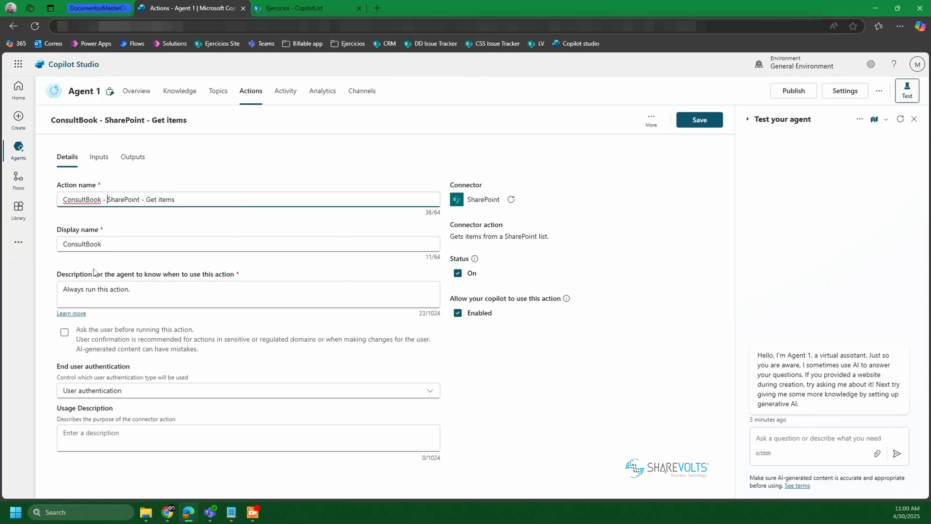
{"action": "left_click", "coordinate": [121, 257]}
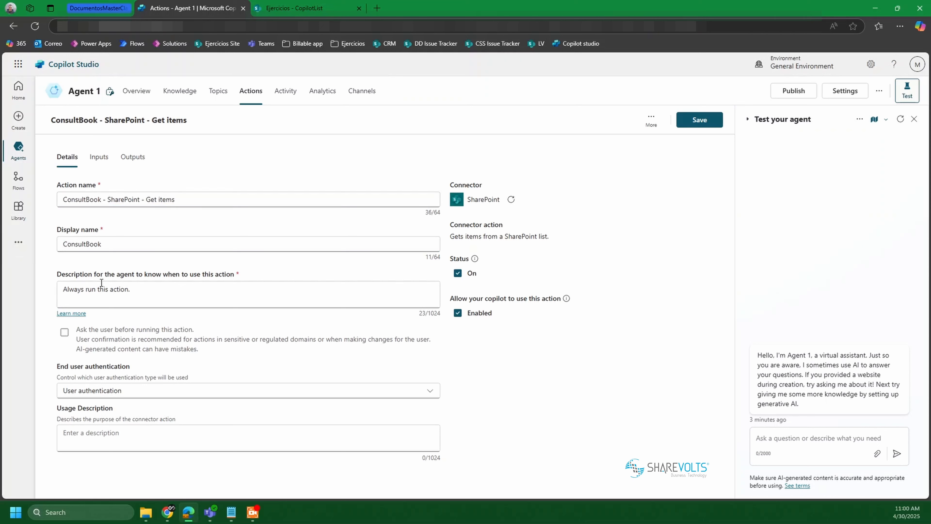
{"action": "double_click", "coordinate": [102, 200]}
{"action": "left_click", "coordinate": [91, 235]}
{"action": "left_click", "coordinate": [96, 160]}
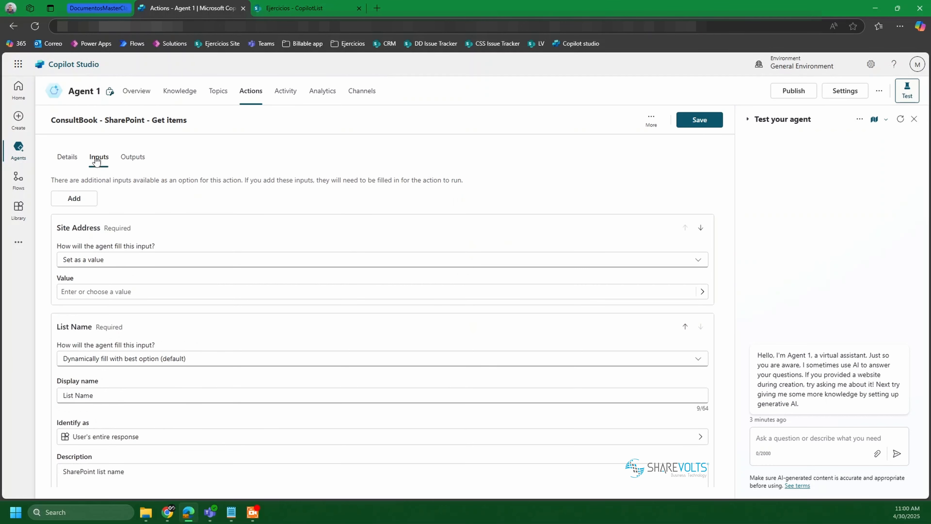
{"action": "left_click", "coordinate": [105, 261]}
{"action": "left_click", "coordinate": [151, 227]}
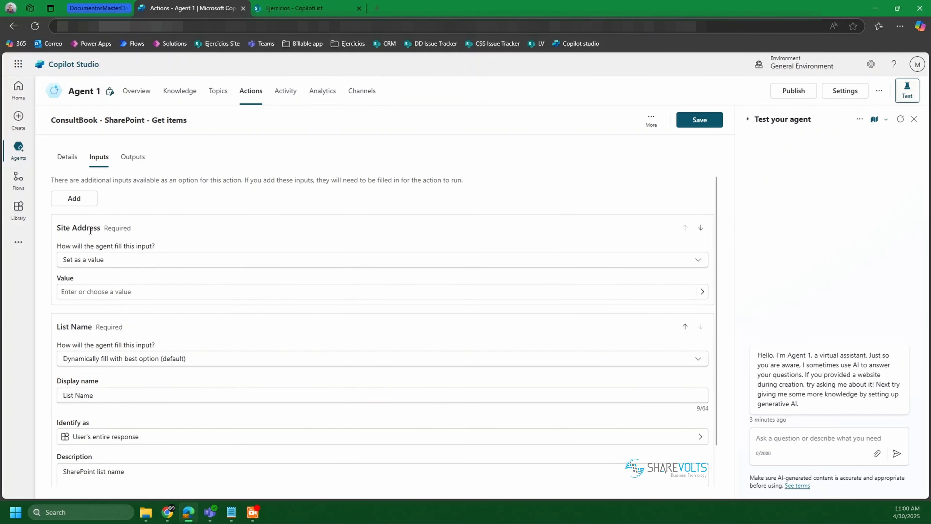
{"action": "left_click", "coordinate": [98, 290]}
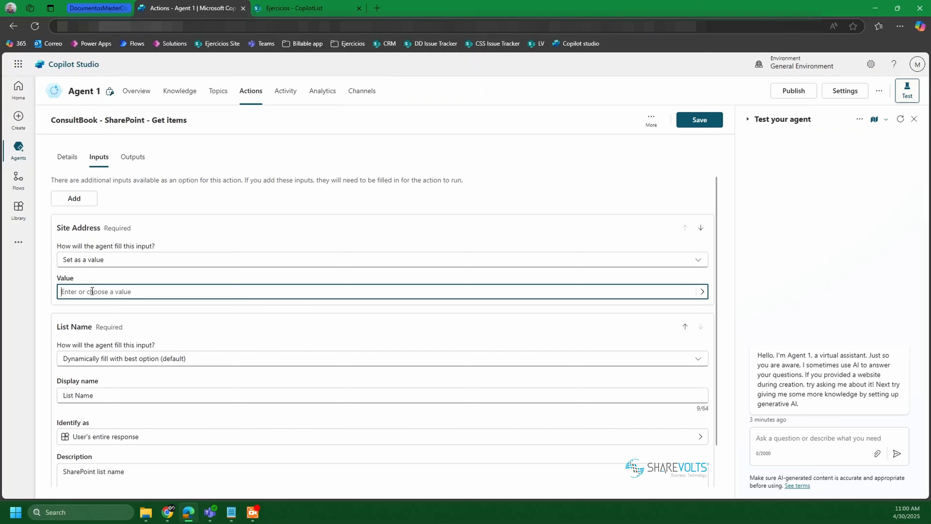
{"action": "left_click", "coordinate": [106, 308]}
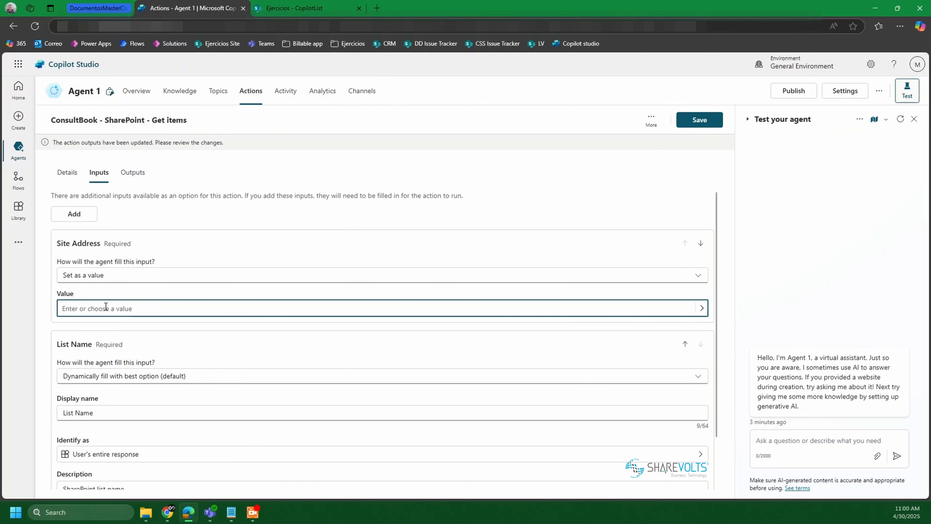
{"action": "left_click", "coordinate": [106, 308]}
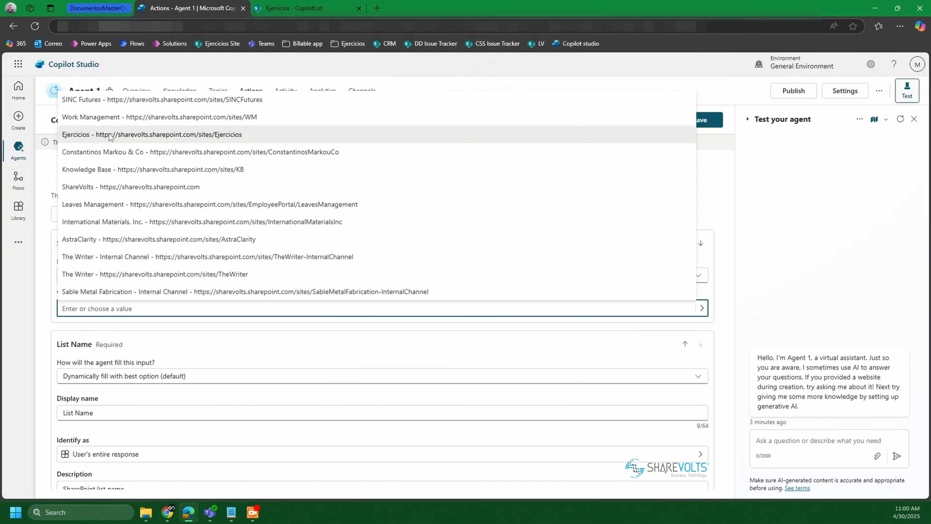
{"action": "left_click", "coordinate": [110, 135]}
{"action": "scroll", "coordinate": [112, 363], "scroll_direction": "down", "scroll_amount": 2}
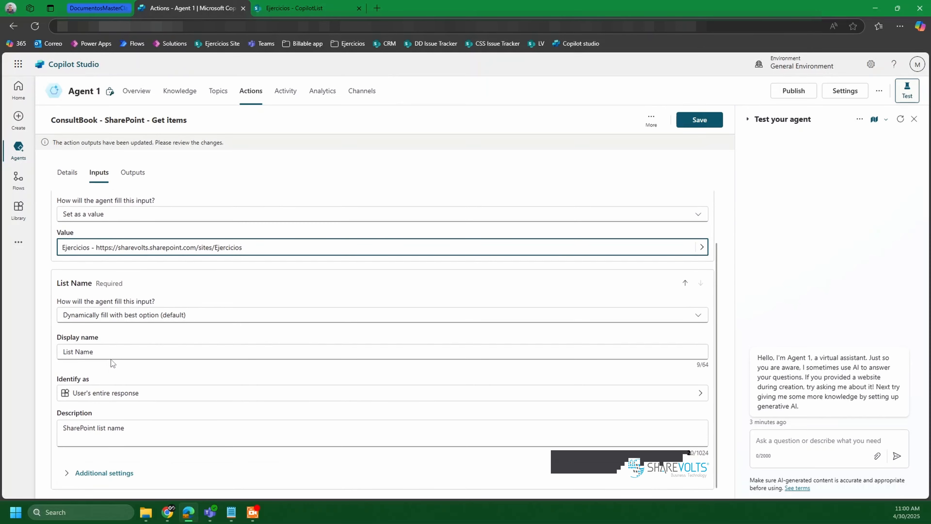
Switch the List Name input to a set value, confirm the change of input settings, and choose CopilotList
{"action": "left_click", "coordinate": [124, 315]}
{"action": "left_click", "coordinate": [88, 352]}
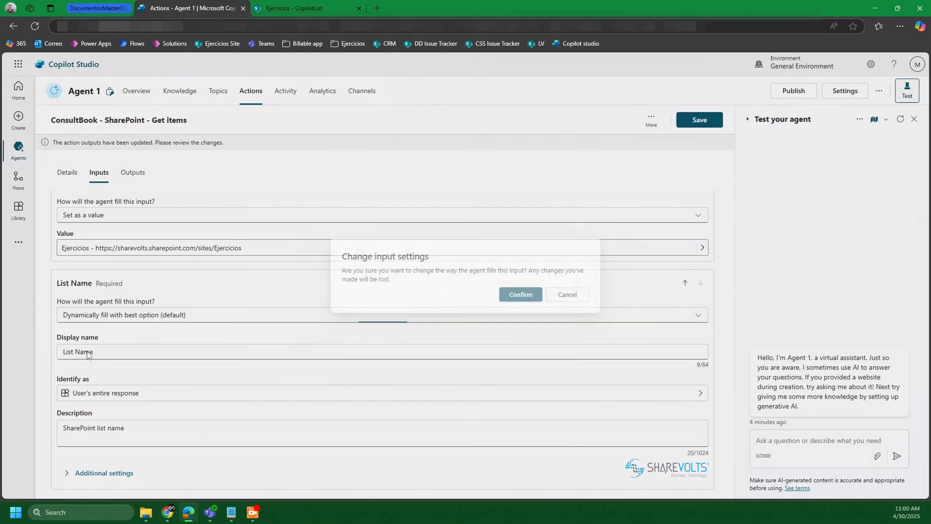
{"action": "left_click", "coordinate": [521, 301]}
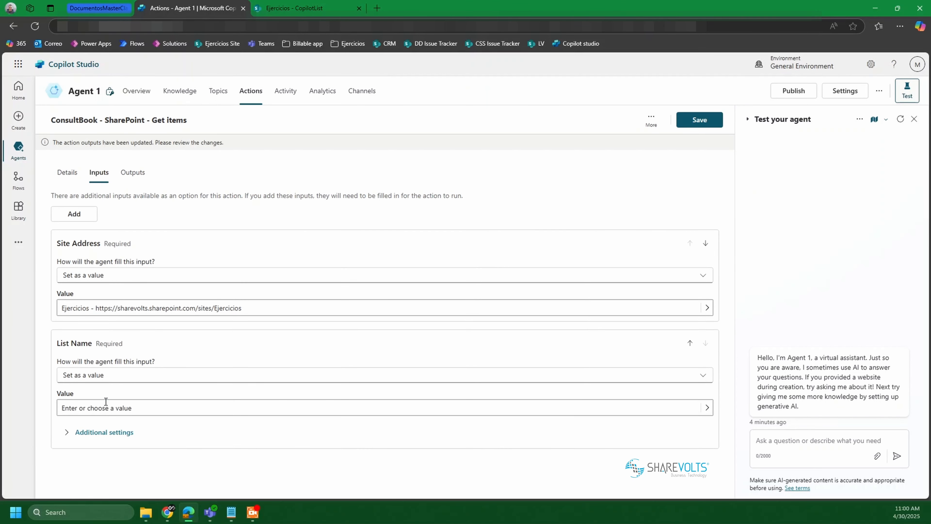
{"action": "left_click", "coordinate": [99, 407]}
{"action": "left_click", "coordinate": [118, 98]}
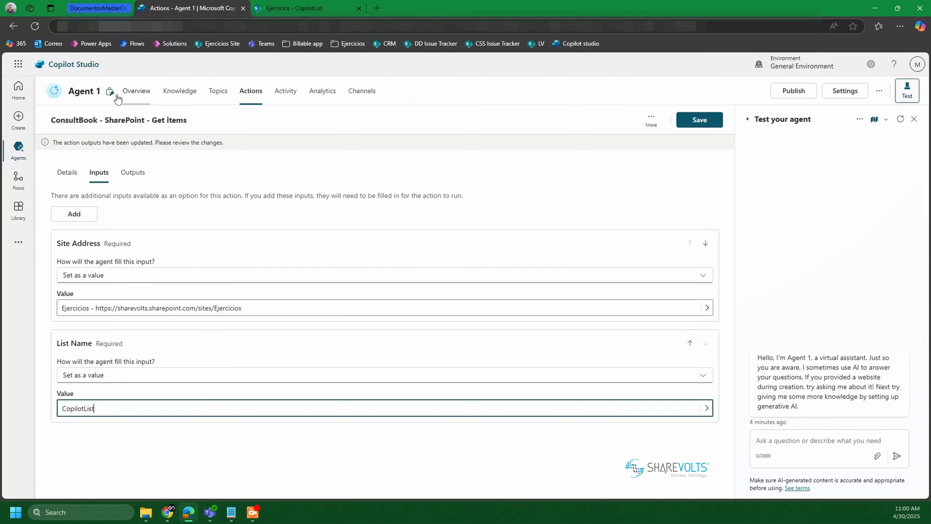
Compare the action's site and list inputs with the CopilotList in SharePoint, examining its columns and book entries
{"action": "left_click", "coordinate": [293, 7]}
{"action": "key", "text": "ctrl+shift+Tab"}
{"action": "left_click", "coordinate": [505, 219]}
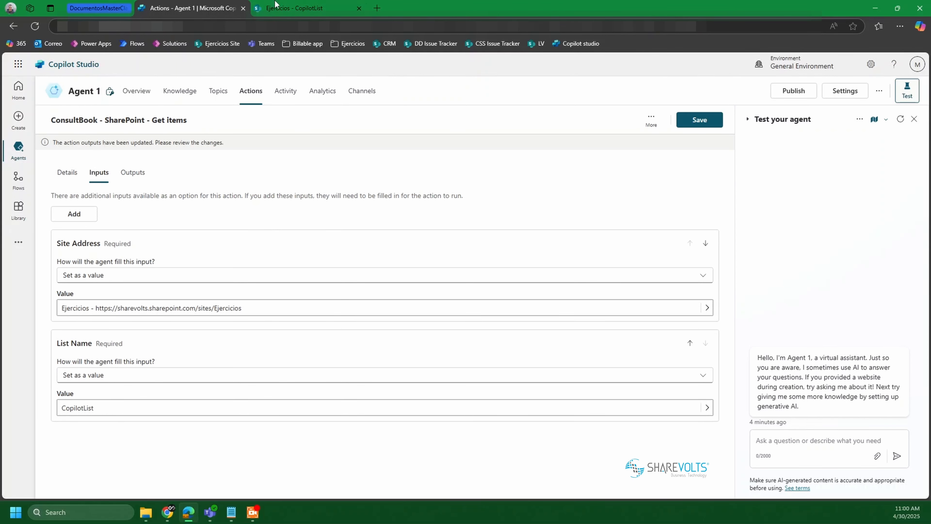
{"action": "key", "text": "ctrl+Tab"}
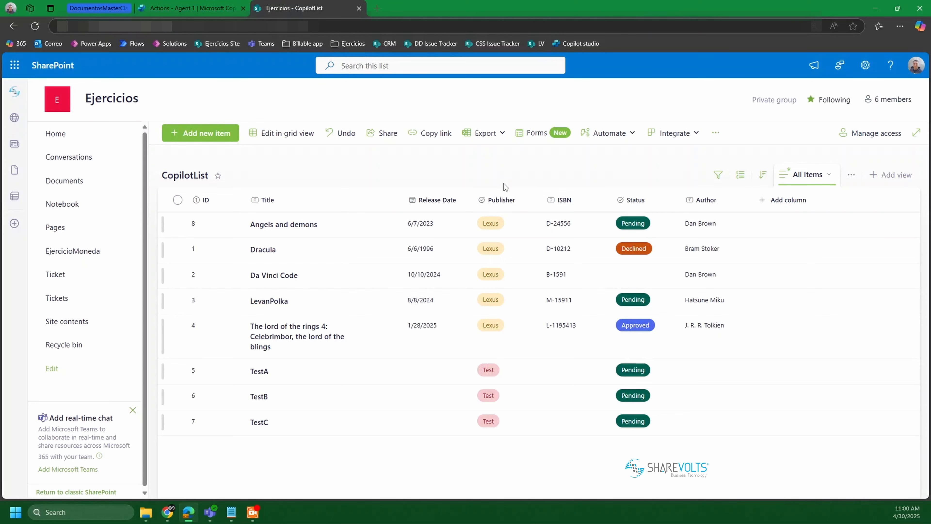
{"action": "key", "text": "ctrl+shift+Tab"}
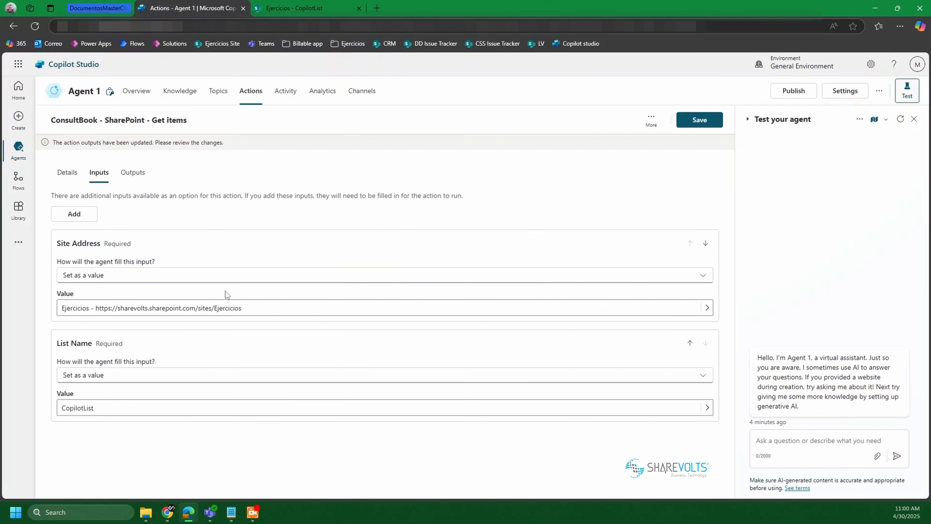
{"action": "key", "text": "ctrl+Tab"}
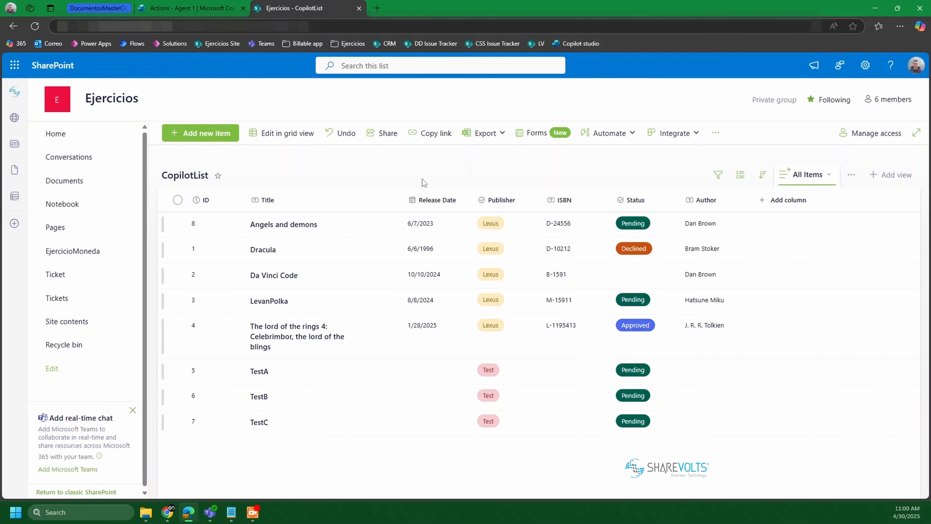
{"action": "left_click", "coordinate": [186, 8]}
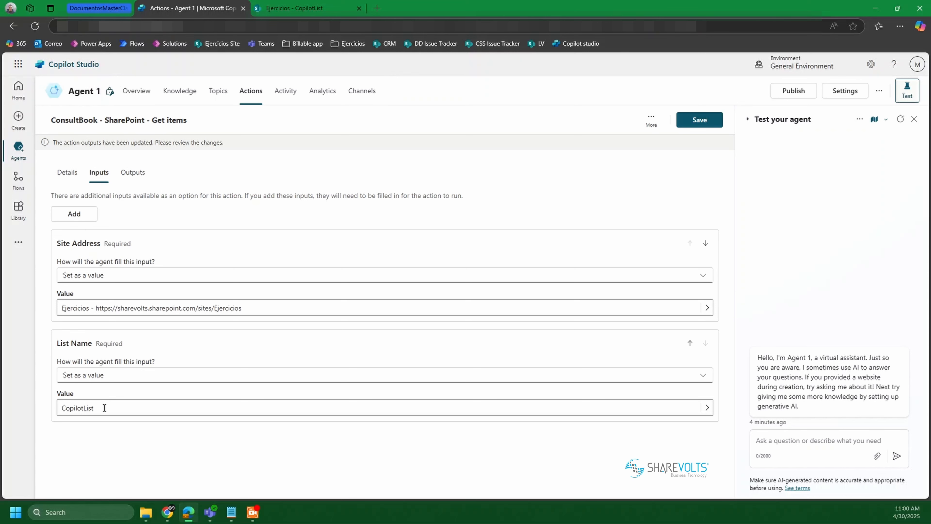
Add the optional Filter Query input to the ConsultBook action
{"action": "left_click", "coordinate": [74, 213]}
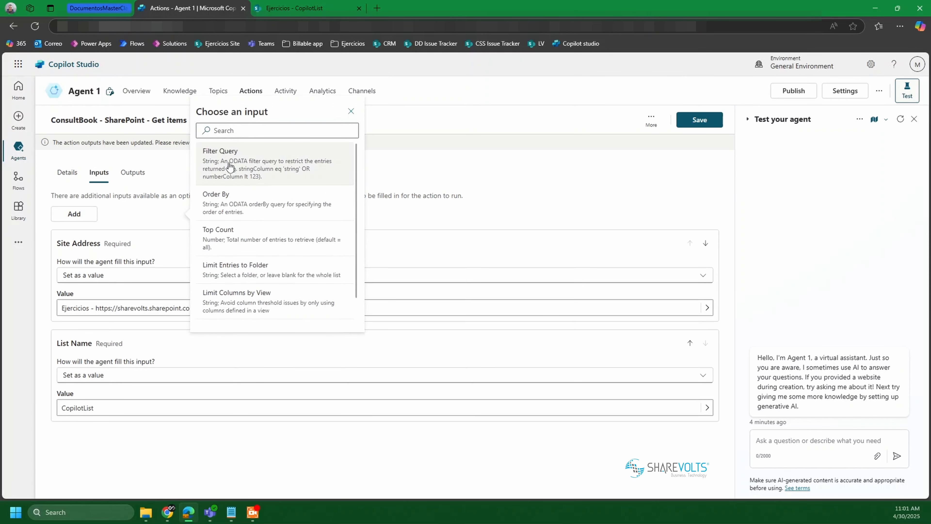
{"action": "left_click", "coordinate": [268, 166]}
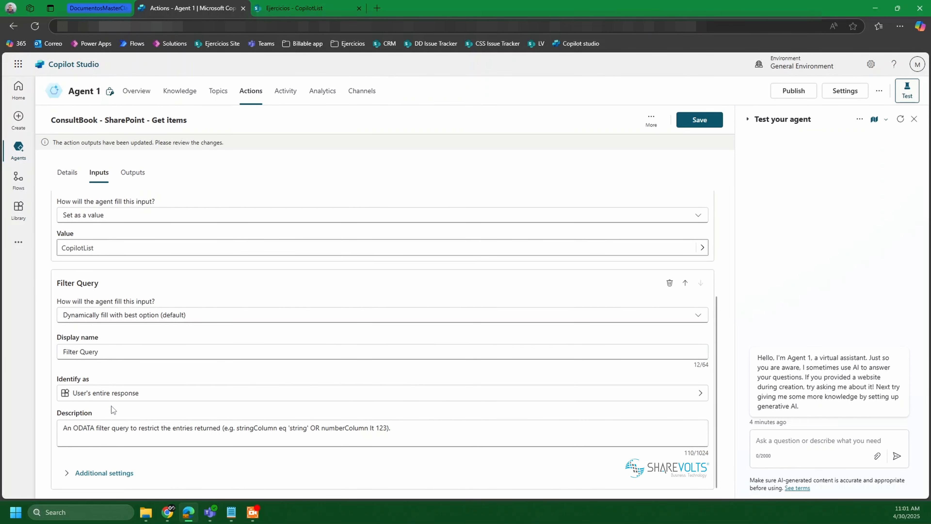
Replace the Filter Query description with an ODATA instruction to use the format Editorial eq 'Santillana', replacing Santillana with the publisher provided by the user
{"action": "left_click_drag", "start_coordinate": [416, 430], "coordinate": [63, 428]}
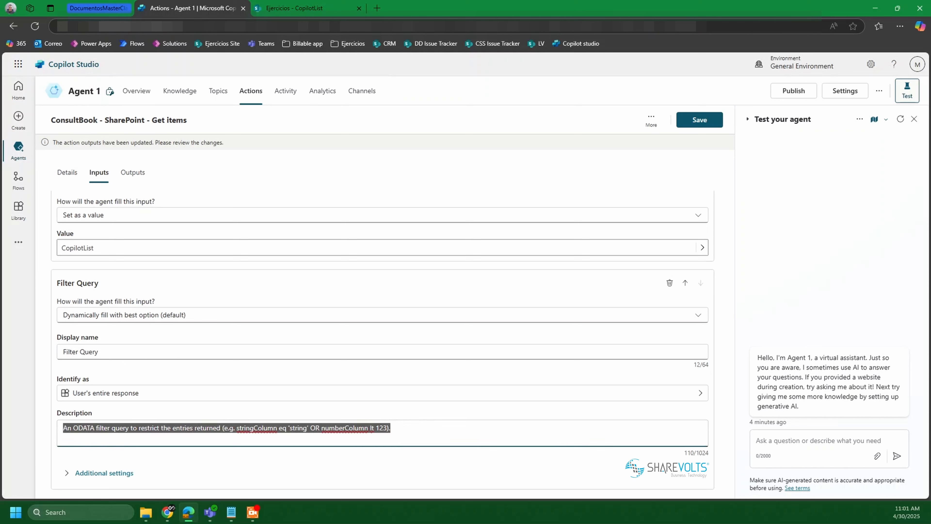
{"action": "key", "text": "BackSpace"}
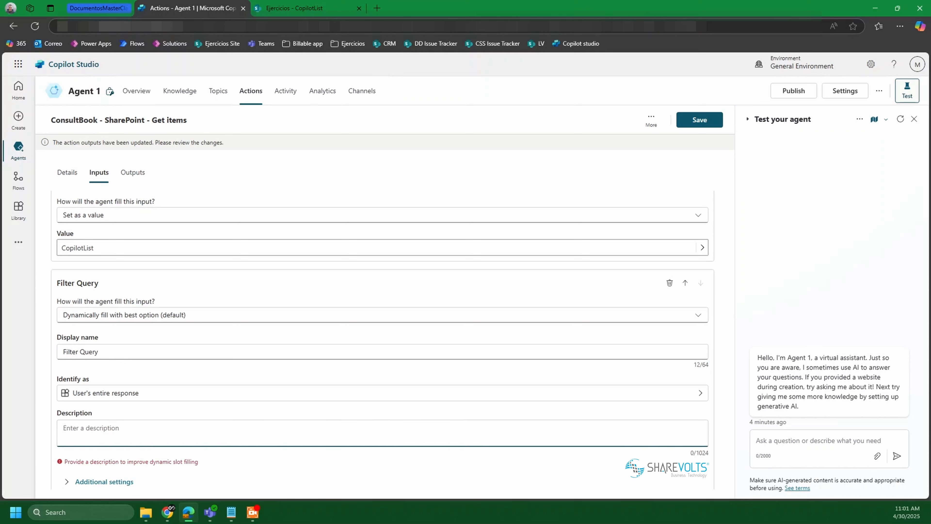
{"action": "key", "text": "alt+Tab"}
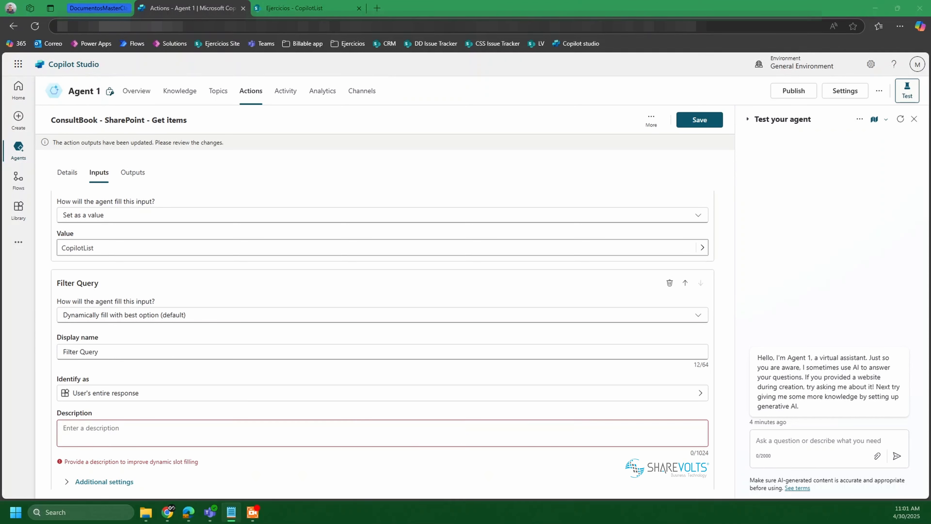
{"action": "left_click", "coordinate": [92, 432]}
{"action": "type", "text": "An ODATA filter query to restrict the entries returned, use the format: Editorial eq 'Santillana' but replace Santillana with the publisher provided by the user."}
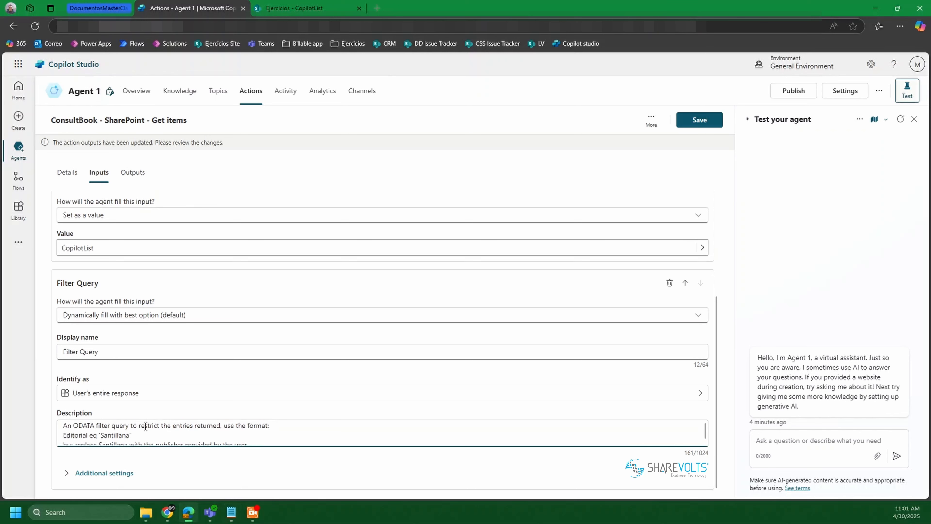
Review the wording of the Filter Query description together with the action's Site Address and List Name inputs
{"action": "left_click_drag", "start_coordinate": [68, 428], "coordinate": [222, 428]}
{"action": "left_click", "coordinate": [156, 432]}
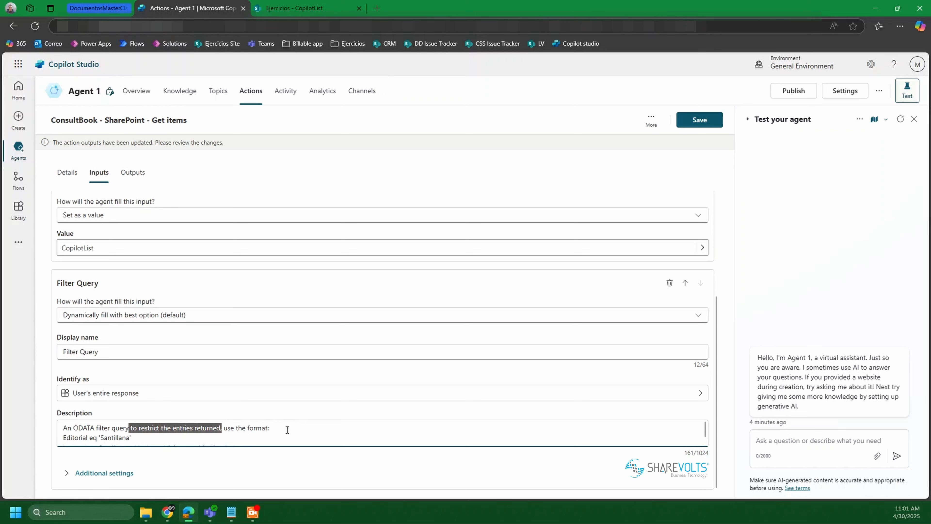
{"action": "left_click_drag", "start_coordinate": [287, 430], "coordinate": [222, 428]}
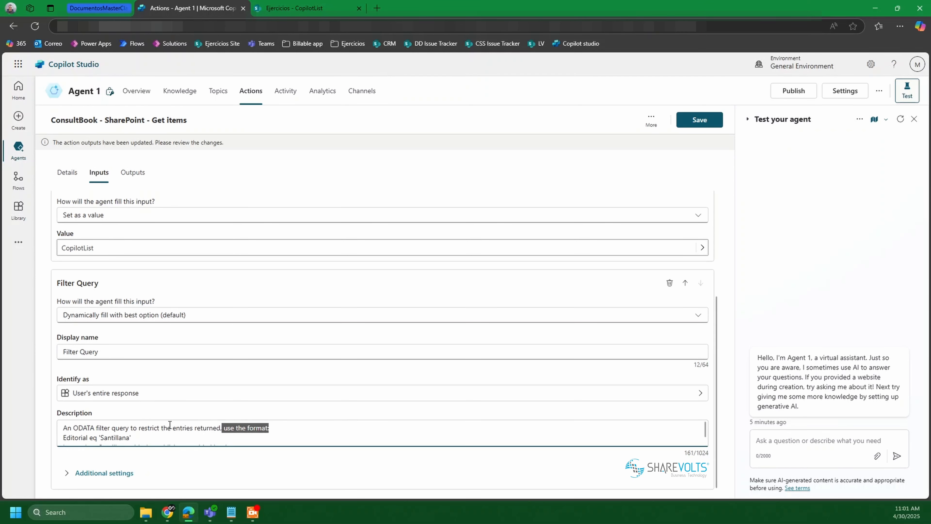
{"action": "left_click", "coordinate": [275, 430]}
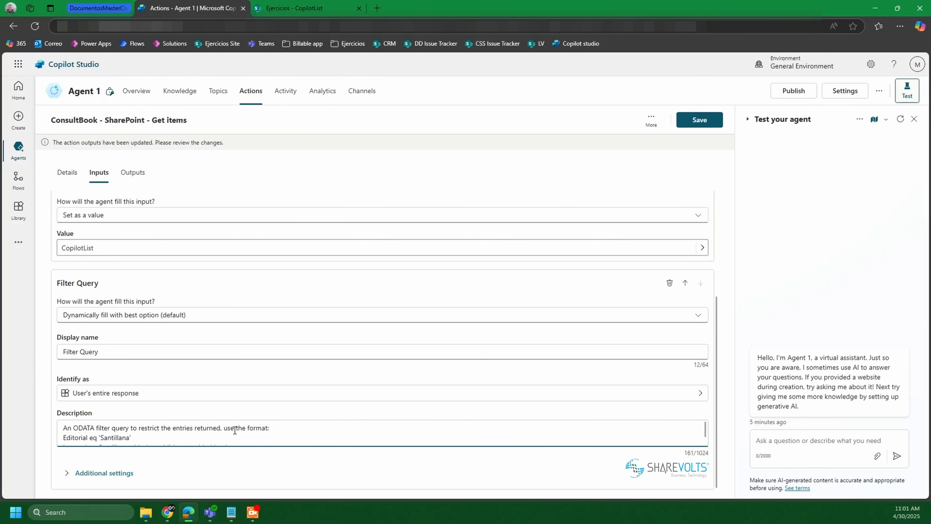
{"action": "scroll", "coordinate": [235, 430], "scroll_direction": "up", "scroll_amount": 1}
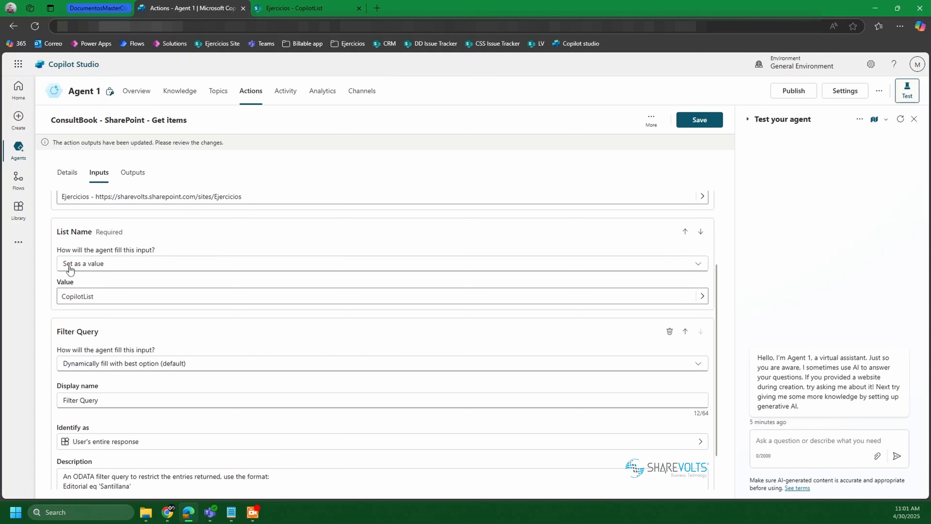
{"action": "left_click_drag", "start_coordinate": [103, 297], "coordinate": [55, 297]}
{"action": "left_click", "coordinate": [93, 278]}
{"action": "scroll", "coordinate": [100, 324], "scroll_direction": "down", "scroll_amount": 1}
{"action": "scroll", "coordinate": [99, 322], "scroll_direction": "up", "scroll_amount": 3}
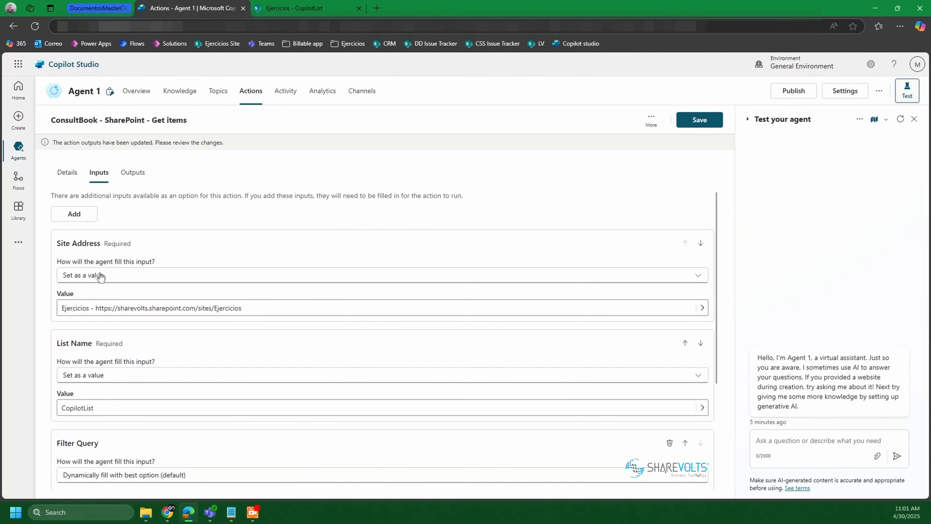
{"action": "scroll", "coordinate": [106, 279], "scroll_direction": "down", "scroll_amount": 3}
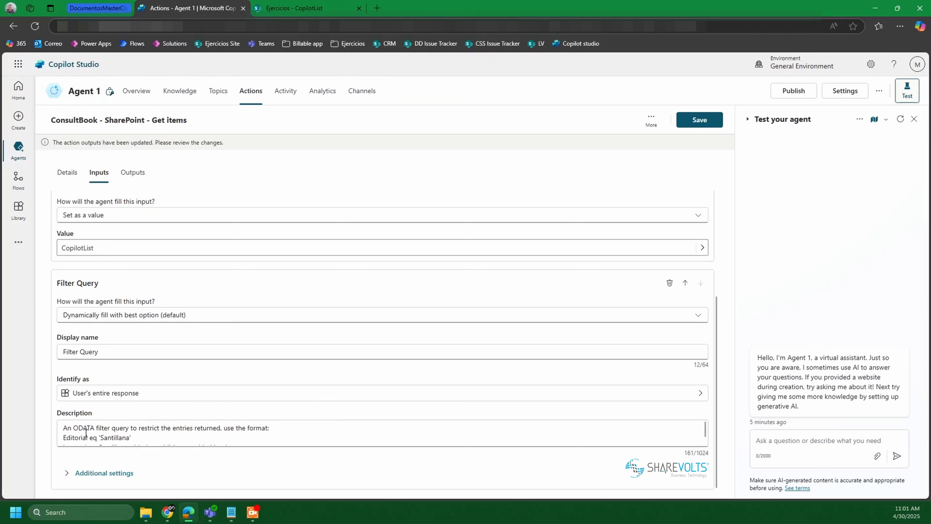
{"action": "scroll", "coordinate": [142, 432], "scroll_direction": "down", "scroll_amount": 1}
{"action": "left_click_drag", "start_coordinate": [139, 428], "coordinate": [59, 435]}
{"action": "left_click", "coordinate": [74, 438]}
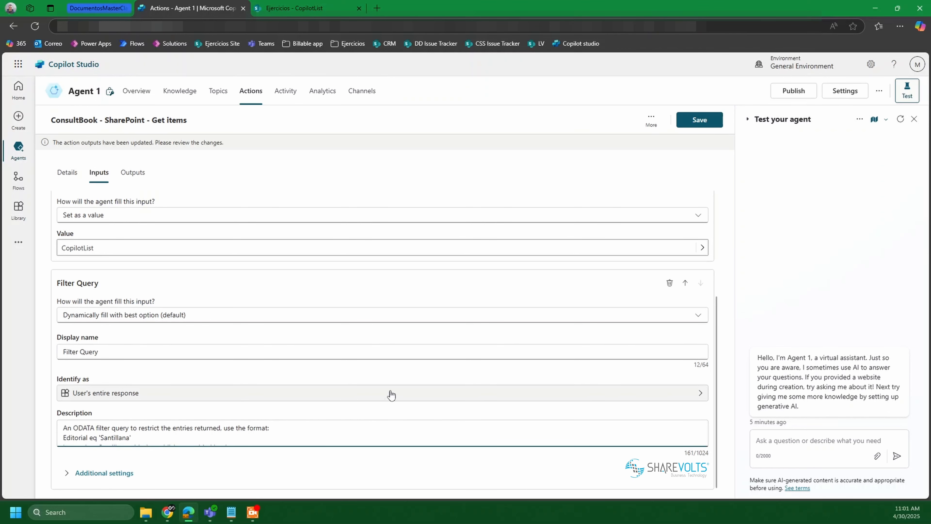
Compare the Editorial filter and publisher replacement wording in the Filter Query description with the Publisher column of the SharePoint CopilotList
{"action": "left_click", "coordinate": [317, 5]}
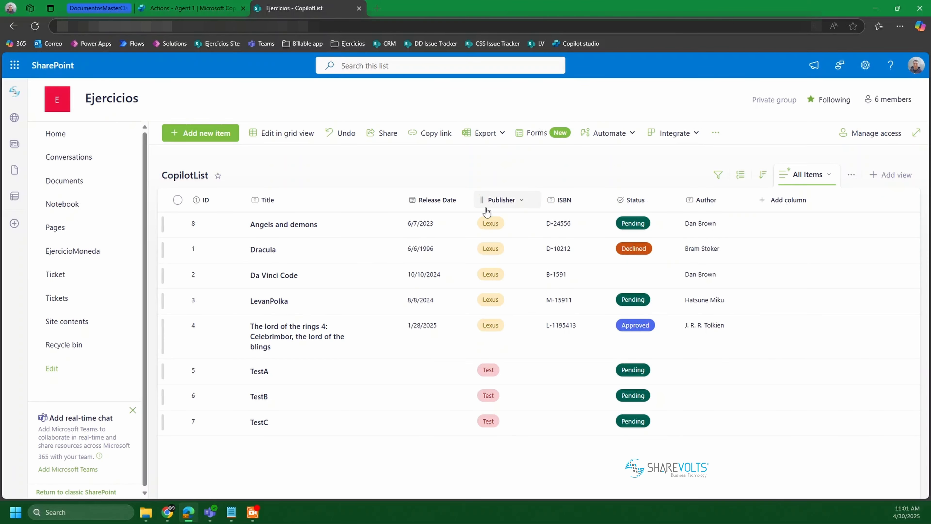
{"action": "left_click", "coordinate": [195, 6]}
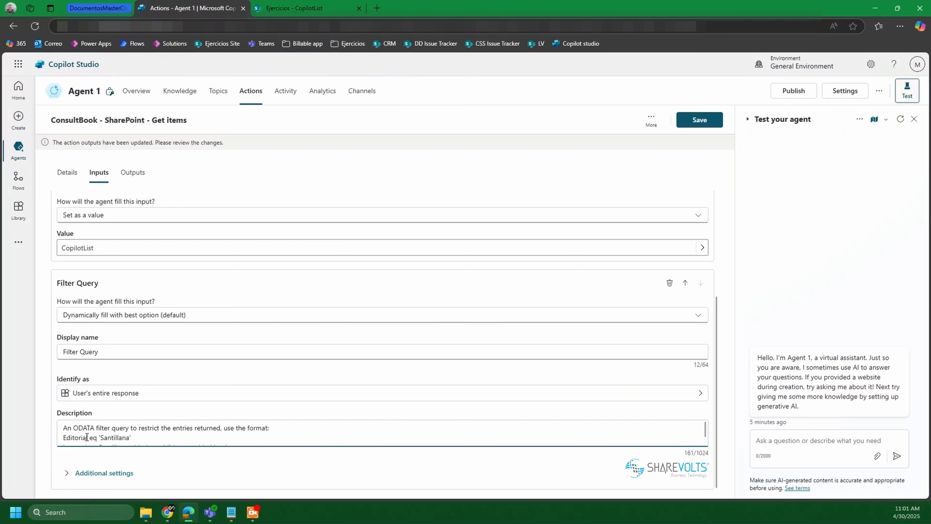
{"action": "left_click_drag", "start_coordinate": [88, 437], "coordinate": [160, 420]}
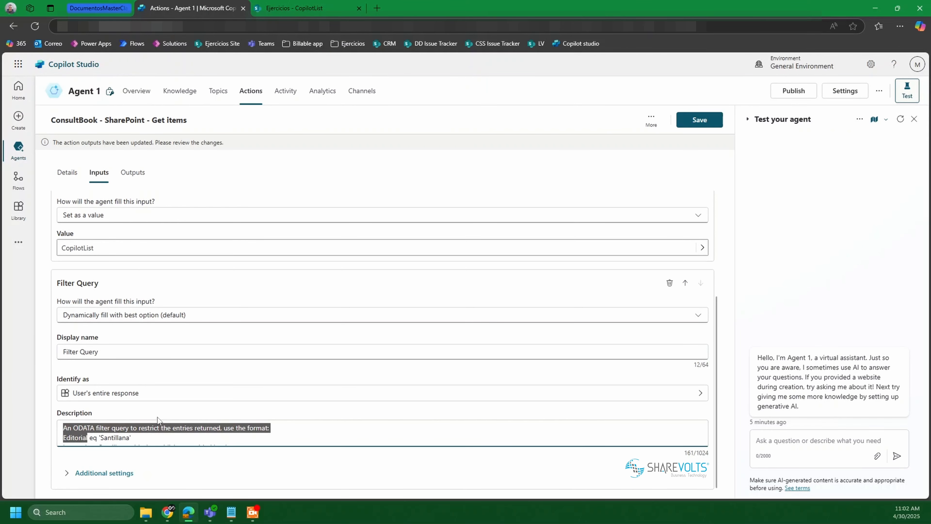
{"action": "left_click", "coordinate": [137, 439]}
{"action": "scroll", "coordinate": [132, 434], "scroll_direction": "down", "scroll_amount": 1}
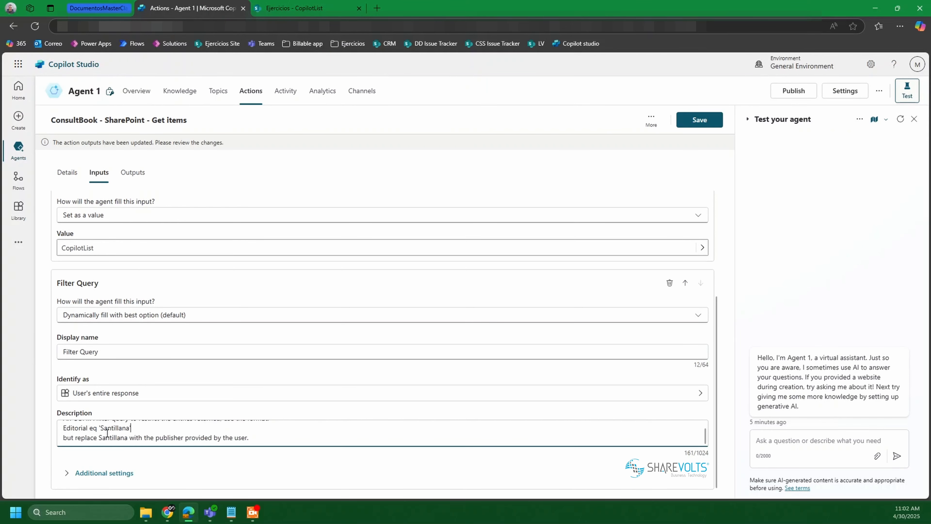
{"action": "left_click_drag", "start_coordinate": [64, 439], "coordinate": [256, 439]}
{"action": "left_click", "coordinate": [115, 438]}
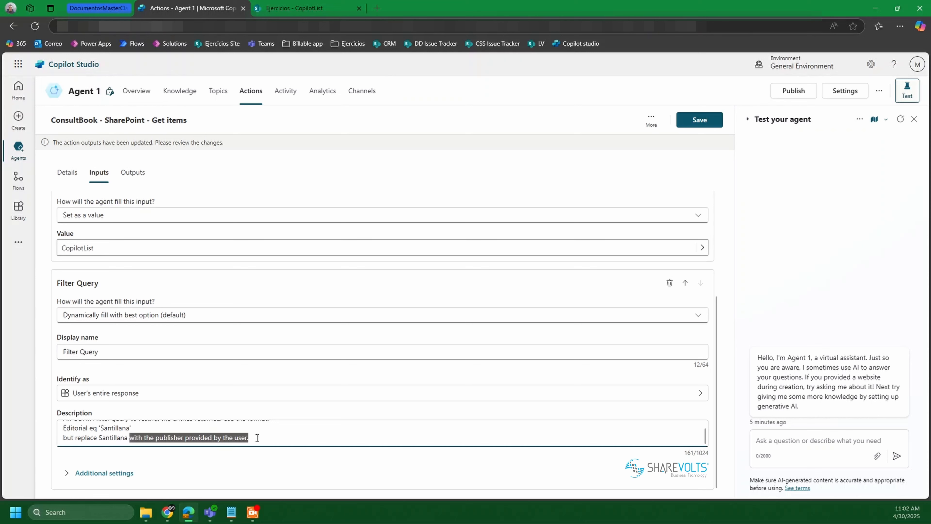
{"action": "left_click", "coordinate": [257, 438]}
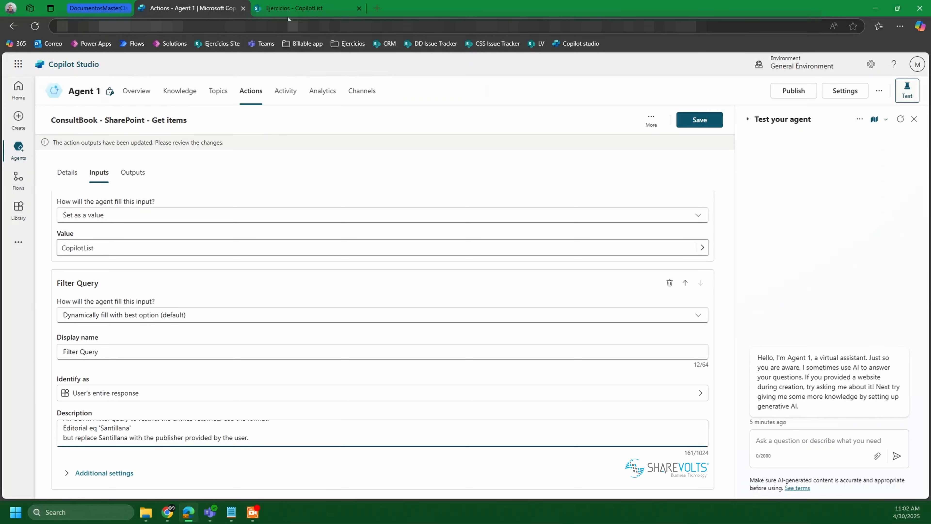
{"action": "left_click", "coordinate": [291, 9]}
{"action": "left_click", "coordinate": [189, 6]}
{"action": "left_click", "coordinate": [327, 5]}
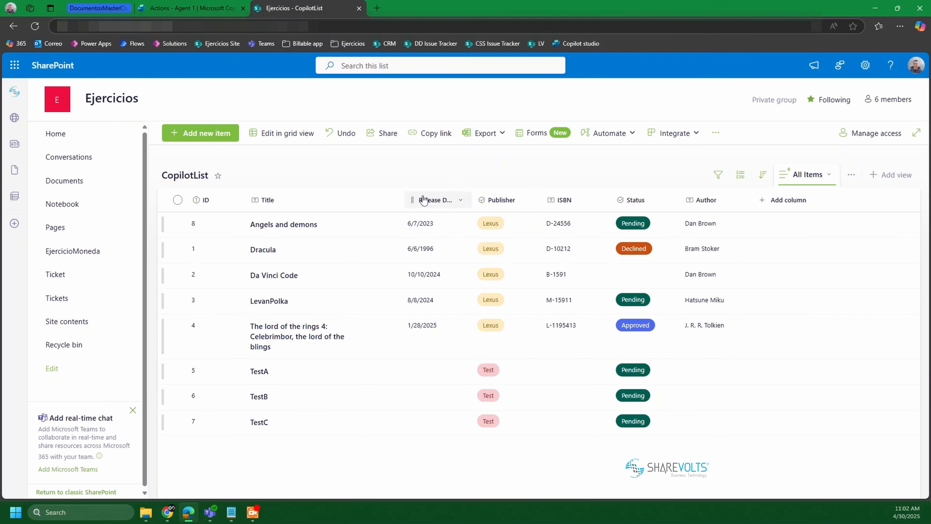
{"action": "left_click", "coordinate": [185, 8]}
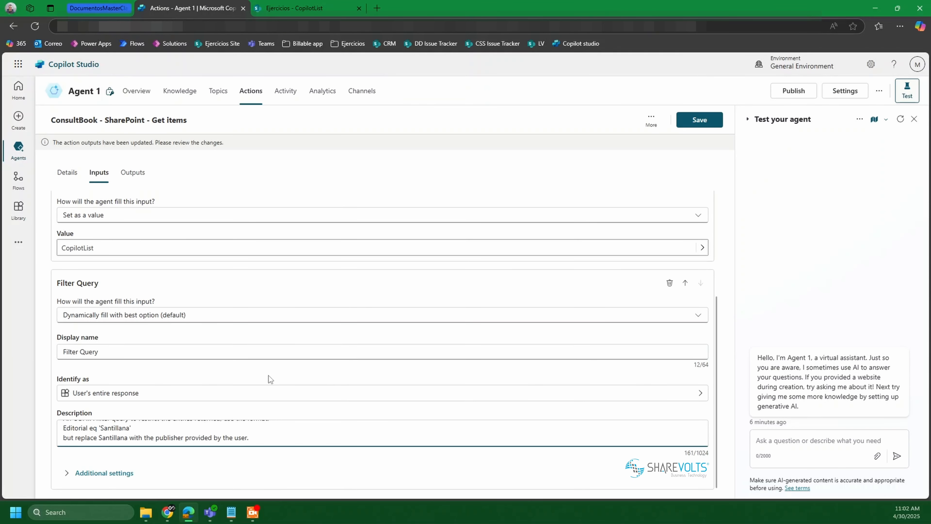
Save the input changes to the ConsultBook action
{"action": "scroll", "coordinate": [248, 434], "scroll_direction": "up", "scroll_amount": 1}
{"action": "scroll", "coordinate": [247, 433], "scroll_direction": "down", "scroll_amount": 1}
{"action": "left_click", "coordinate": [700, 121]}
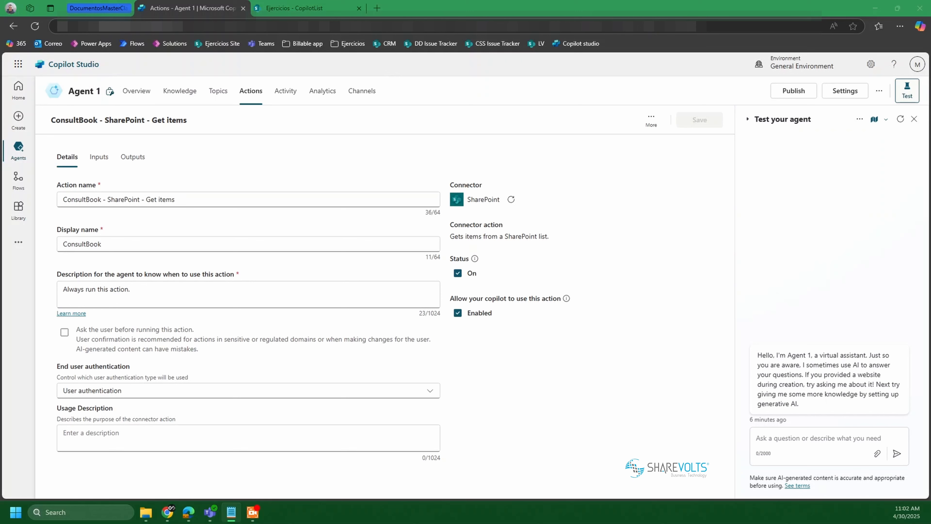
Edit the agent's details in its overview to rename it Books Agent, and save the change
{"action": "left_click", "coordinate": [135, 90]}
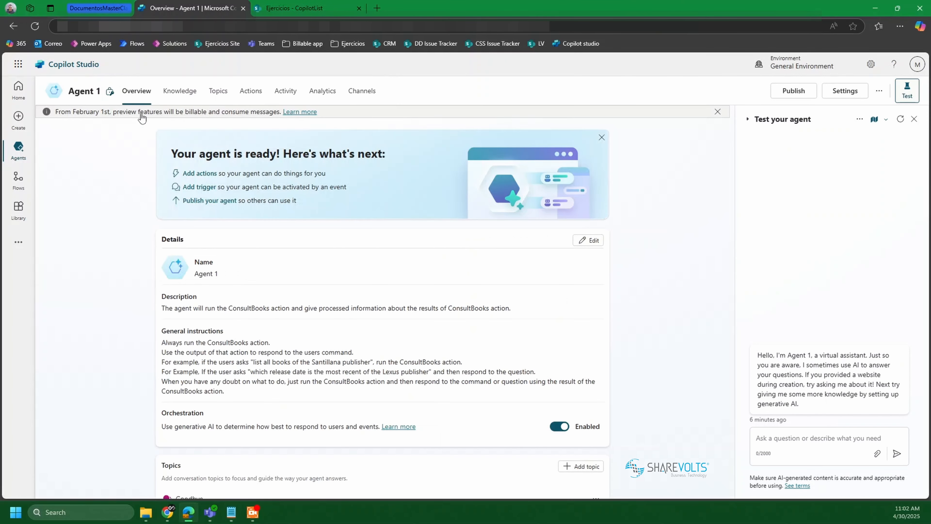
{"action": "left_click", "coordinate": [588, 241]}
{"action": "scroll", "coordinate": [134, 312], "scroll_direction": "down", "scroll_amount": 1}
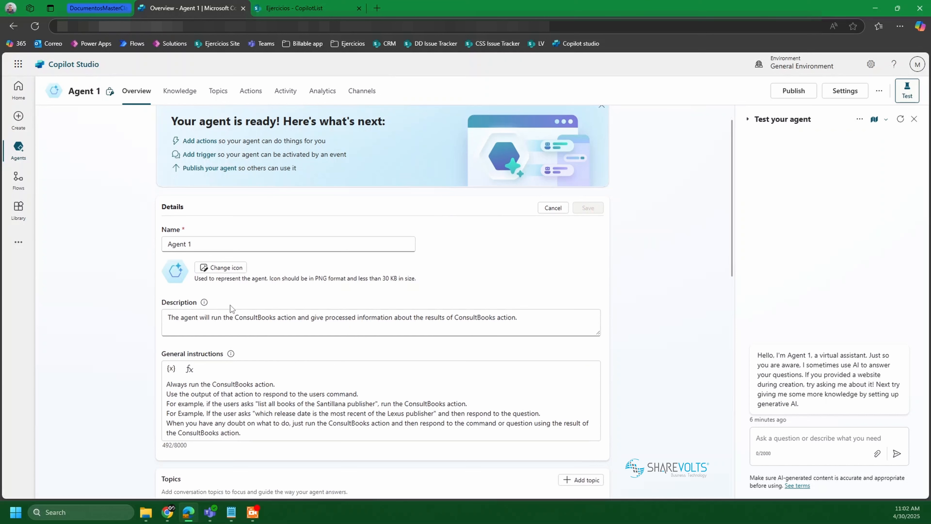
{"action": "left_click", "coordinate": [237, 316]}
{"action": "left_click_drag", "start_coordinate": [236, 316], "coordinate": [275, 318]}
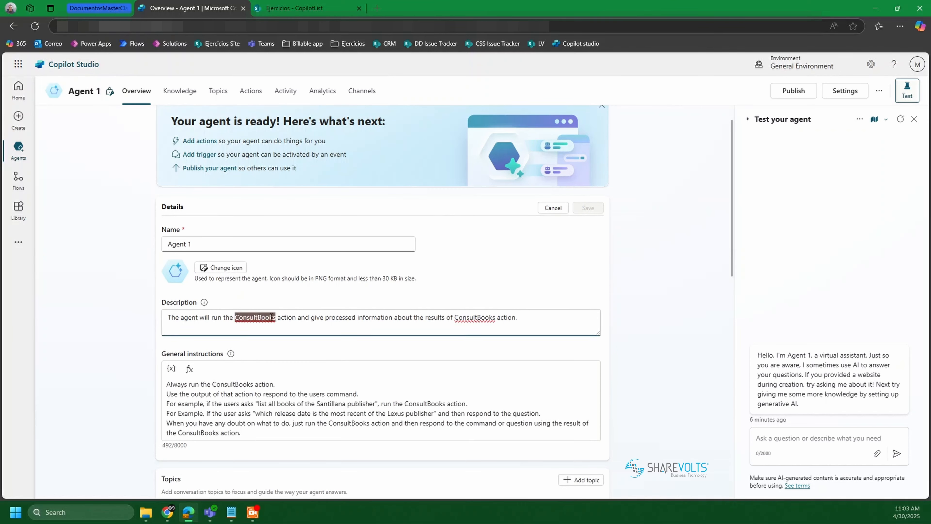
{"action": "left_click", "coordinate": [246, 294]}
{"action": "triple_click", "coordinate": [205, 243]}
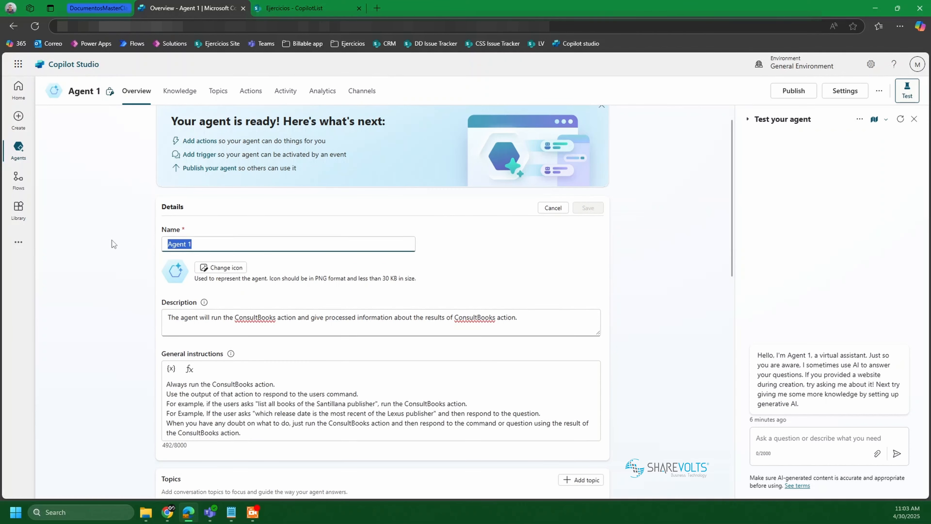
{"action": "type", "text": "Book"}
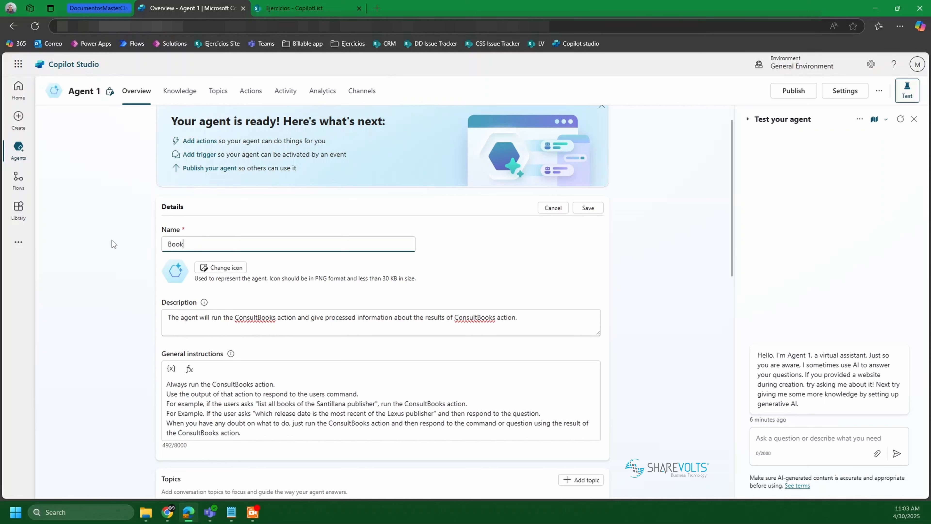
{"action": "type", "text": "s Agent"}
{"action": "left_click", "coordinate": [588, 208]}
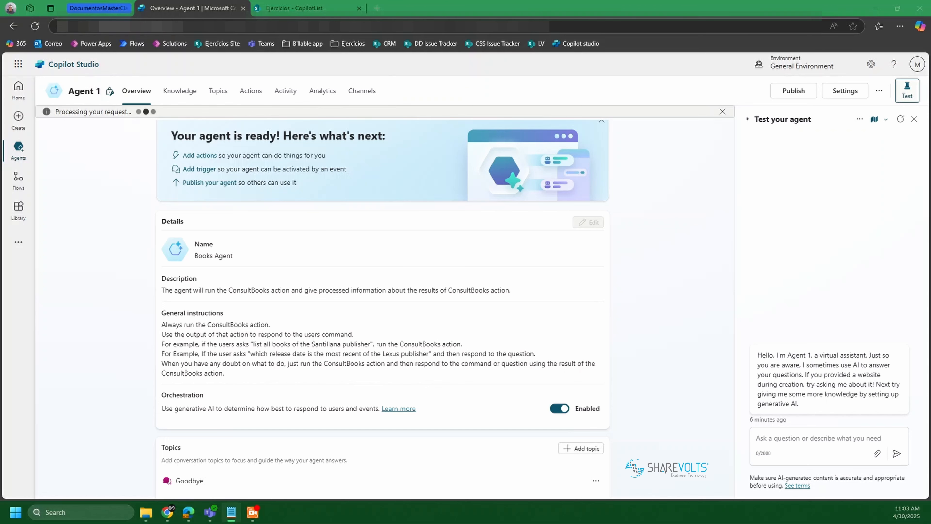
Check the publishers in the SharePoint CopilotList and send the agent the test message "List all books Lexus publisher"
{"action": "left_click", "coordinate": [285, 7]}
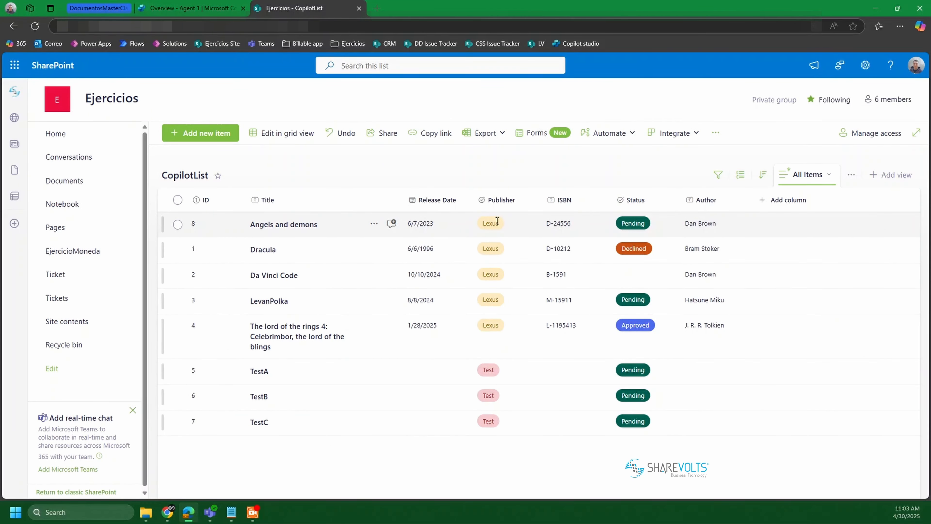
{"action": "left_click", "coordinate": [173, 5]}
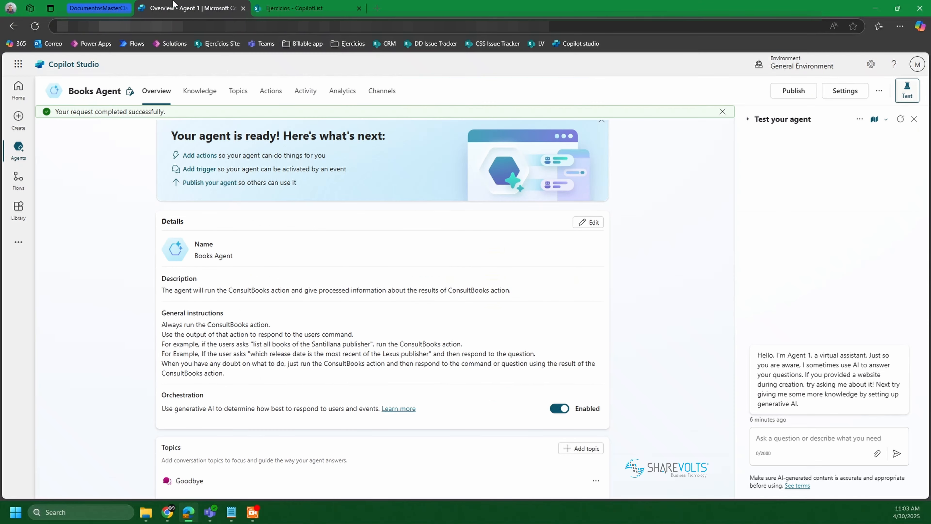
{"action": "left_click", "coordinate": [783, 441]}
{"action": "type", "text": "List all books Lexus publisher"}
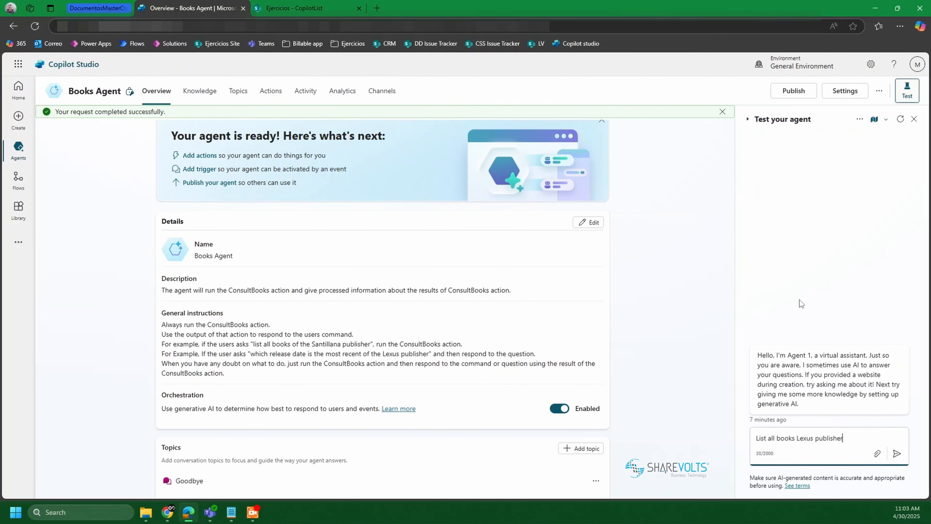
{"action": "left_click", "coordinate": [897, 454]}
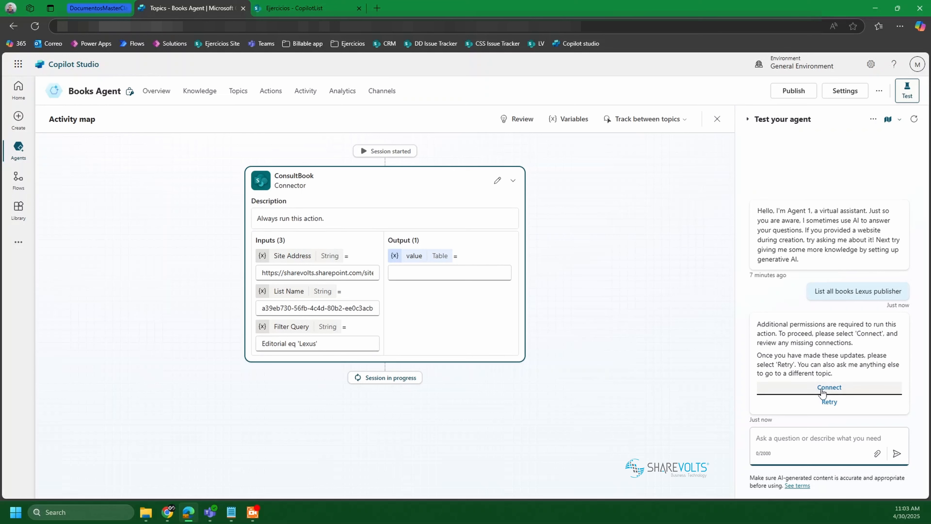
Open connection management from the test chat and connect the agent's SharePoint connection using the existing SharePoint account
{"action": "left_click", "coordinate": [873, 119]}
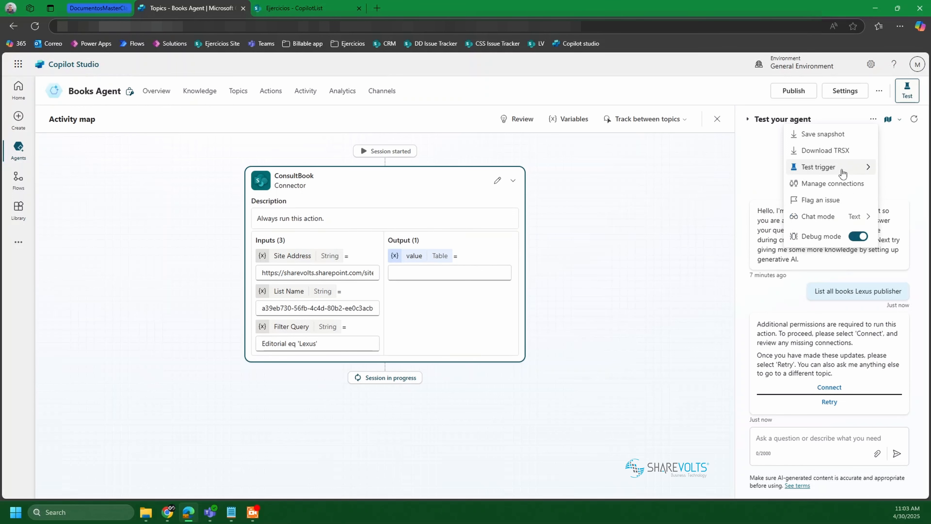
{"action": "left_click", "coordinate": [895, 161]}
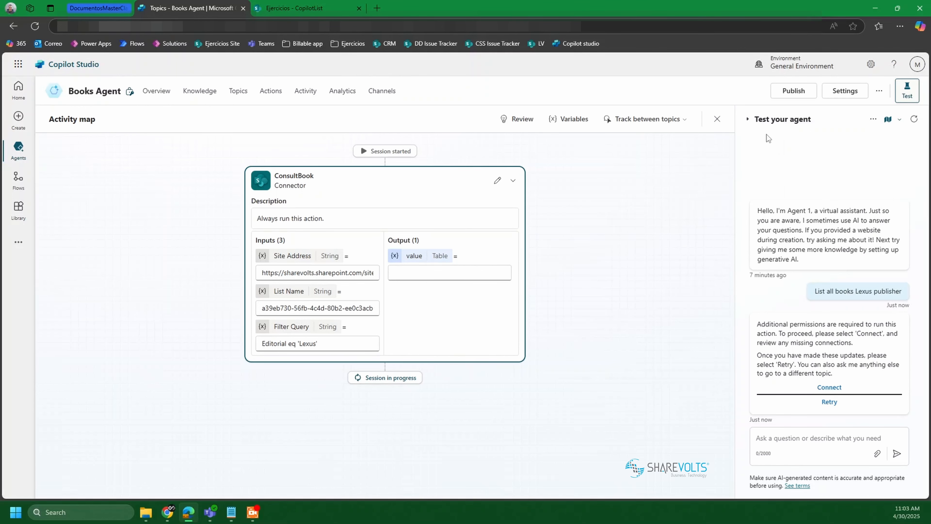
{"action": "left_click", "coordinate": [874, 120]}
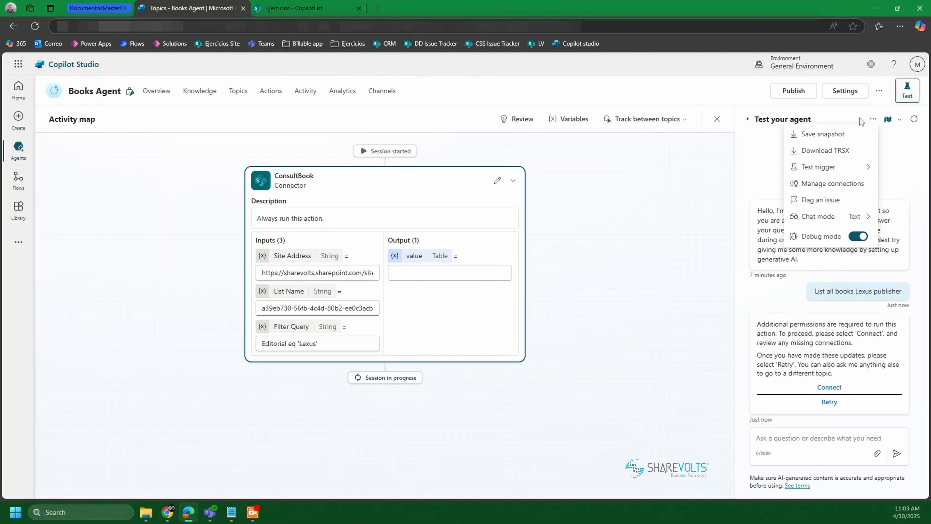
{"action": "left_click", "coordinate": [848, 184]}
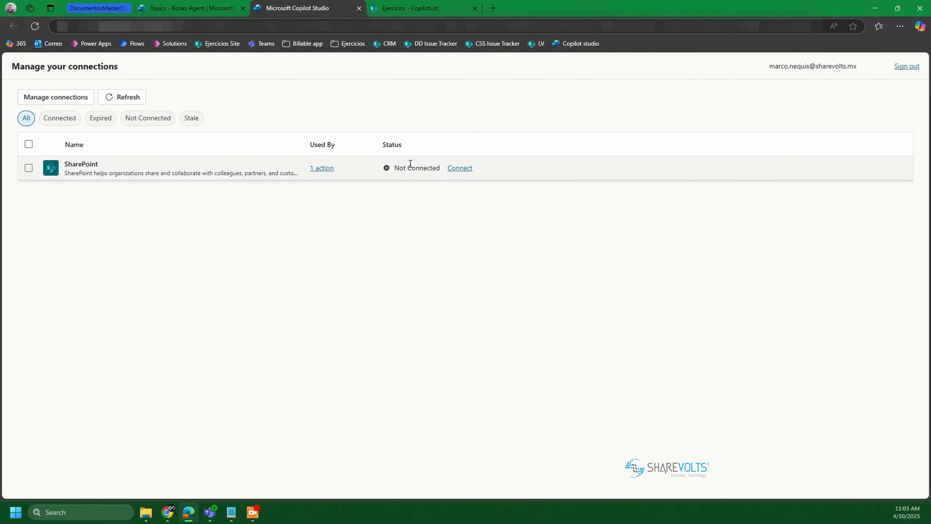
{"action": "left_click", "coordinate": [28, 168]}
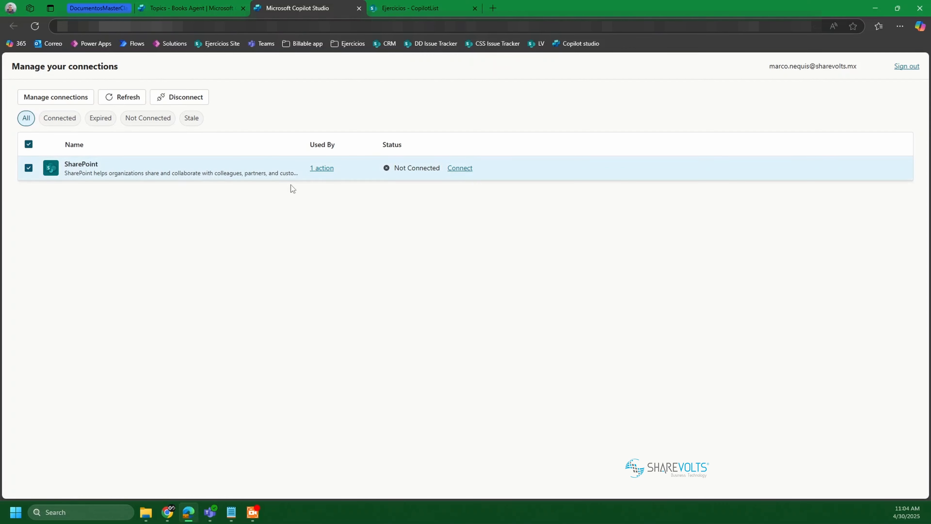
{"action": "left_click", "coordinate": [459, 169]}
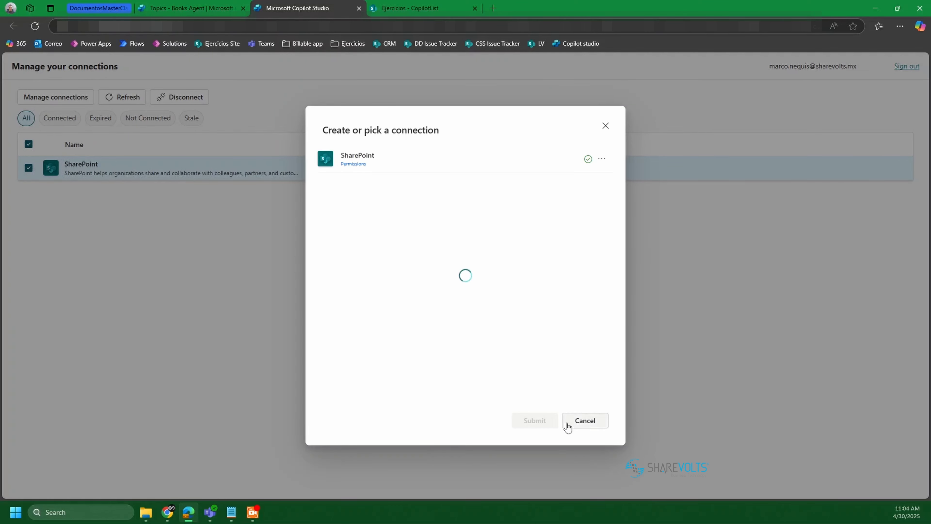
{"action": "left_click", "coordinate": [542, 423]}
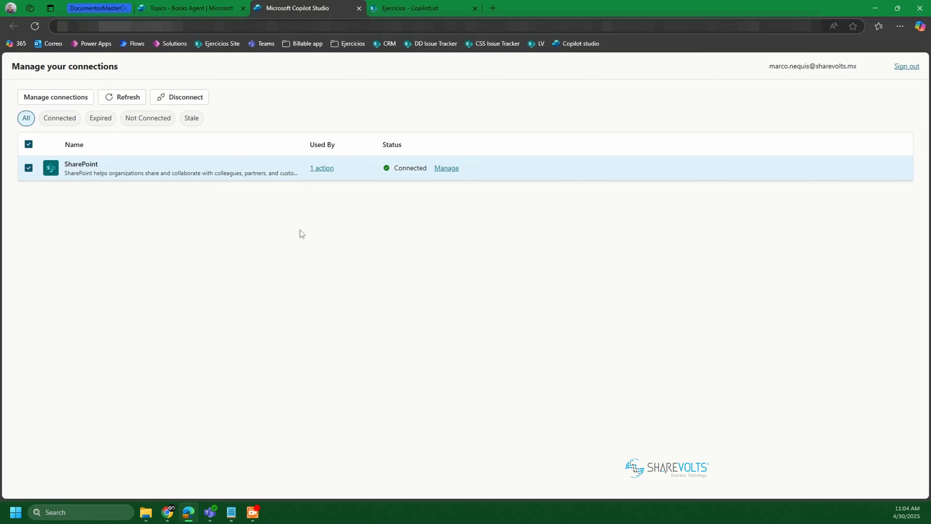
Return to the agent's test chat, retry the Lexus publisher request and read through the agent's answer
{"action": "left_click", "coordinate": [188, 8]}
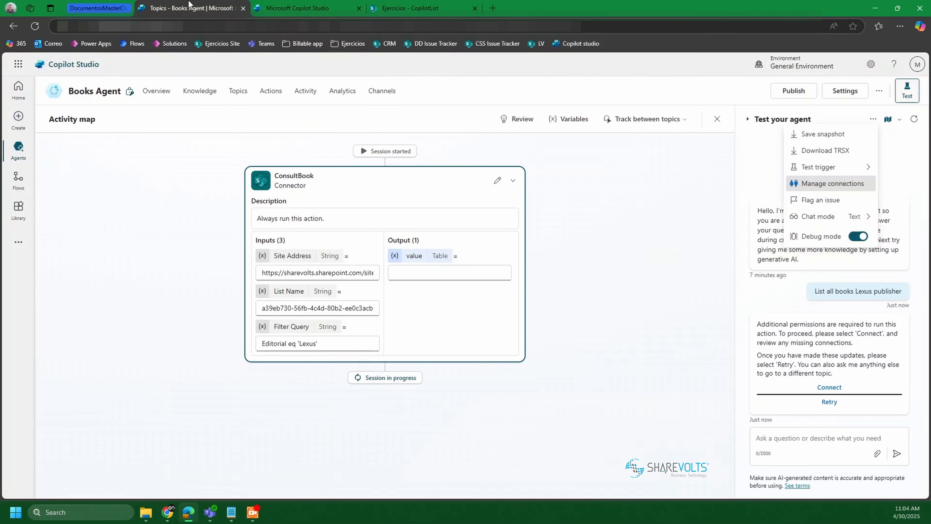
{"action": "left_click", "coordinate": [830, 403]}
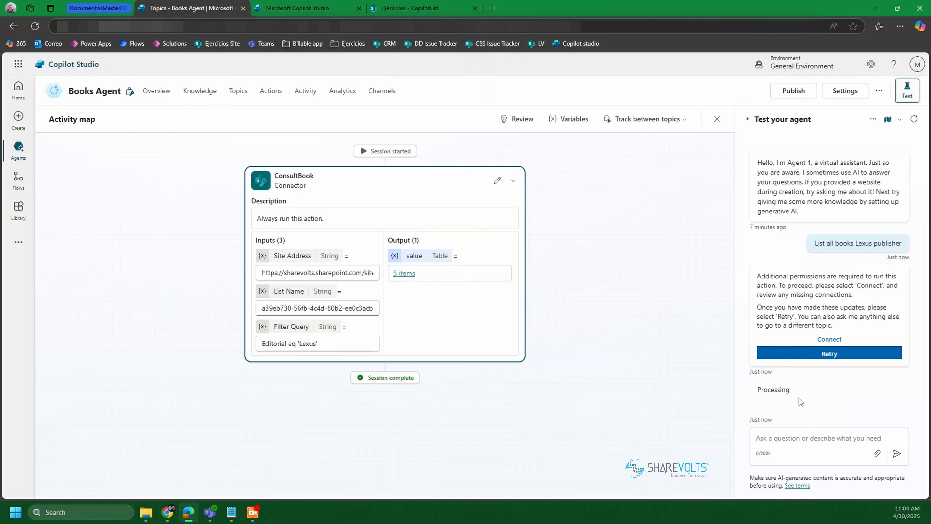
{"action": "scroll", "coordinate": [799, 193], "scroll_direction": "up", "scroll_amount": 3}
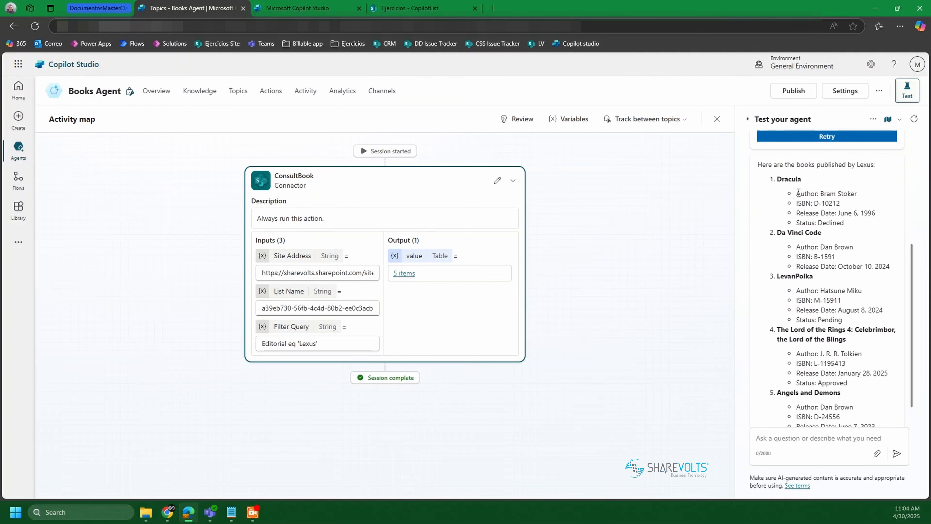
{"action": "scroll", "coordinate": [798, 192], "scroll_direction": "up", "scroll_amount": 5}
{"action": "scroll", "coordinate": [846, 232], "scroll_direction": "down", "scroll_amount": 3}
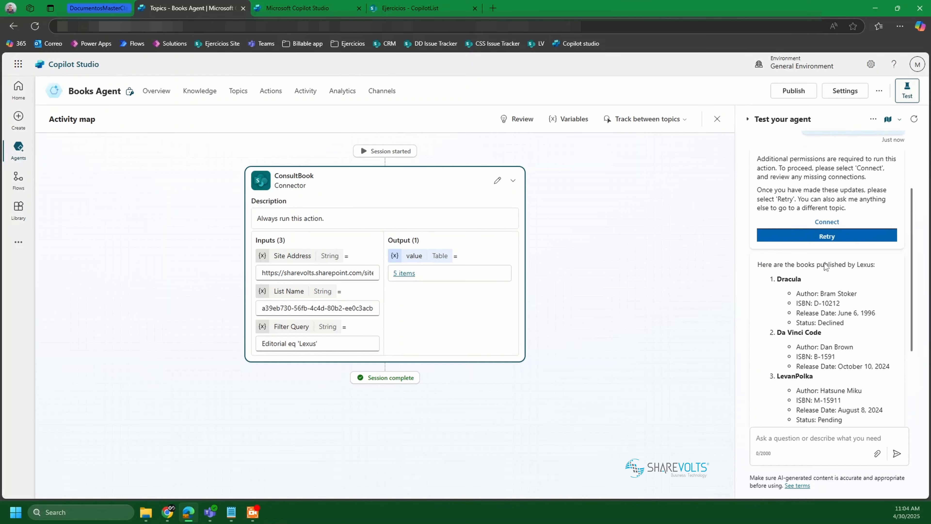
{"action": "scroll", "coordinate": [826, 267], "scroll_direction": "down", "scroll_amount": 3}
{"action": "scroll", "coordinate": [801, 352], "scroll_direction": "up", "scroll_amount": 1}
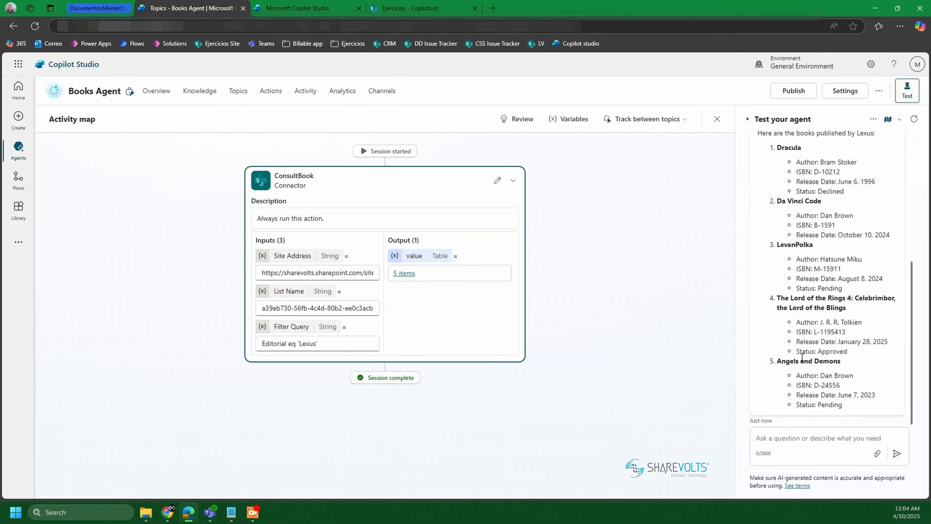
Close the connections page and compare the agent's answer with the Lexus books in the SharePoint CopilotList
{"action": "left_click", "coordinate": [321, 4]}
{"action": "middle_click", "coordinate": [308, 3]}
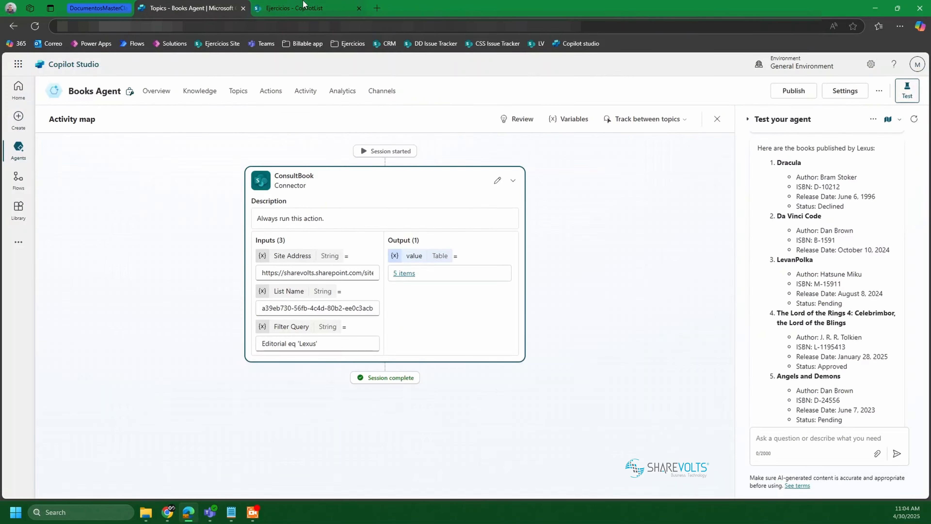
{"action": "left_click", "coordinate": [308, 7]}
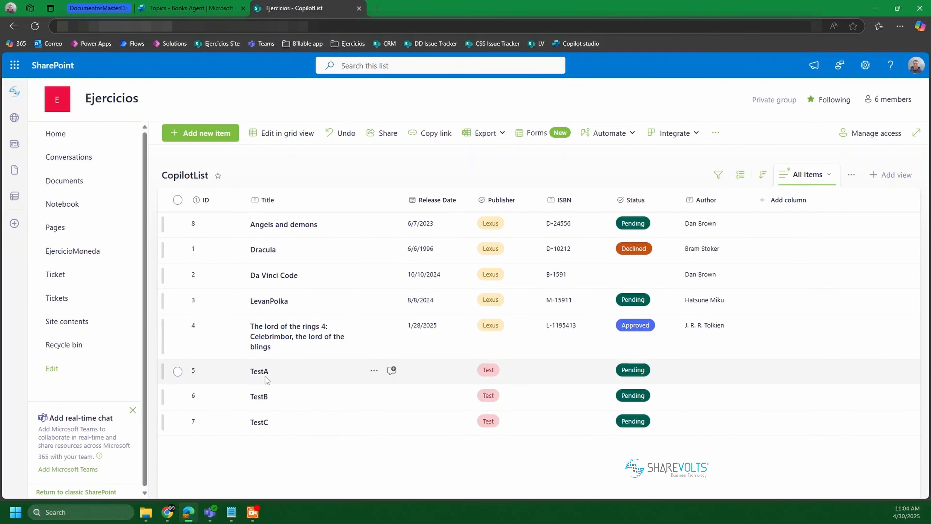
Check the Test publisher items in the CopilotList and send the agent the test message "List all books Test publisher"
{"action": "left_click", "coordinate": [188, 4]}
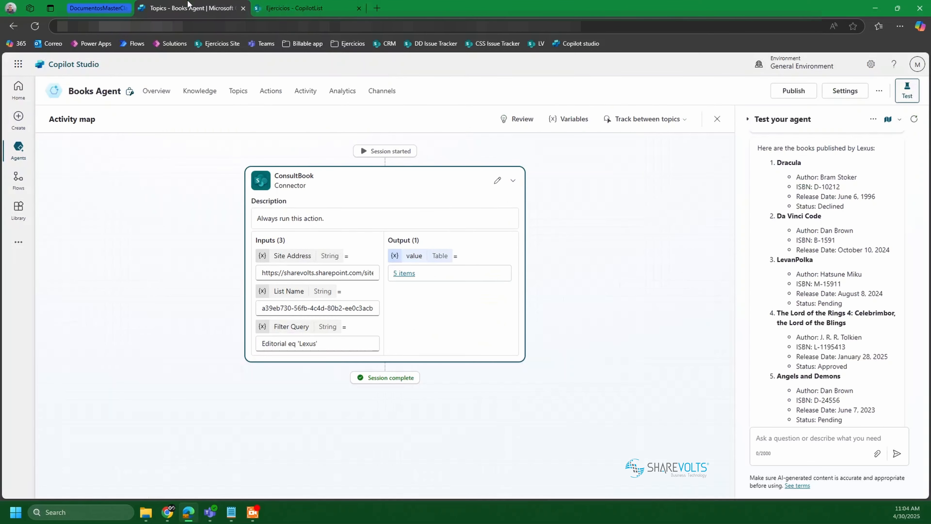
{"action": "scroll", "coordinate": [795, 320], "scroll_direction": "down", "scroll_amount": 1}
{"action": "left_click", "coordinate": [792, 448]}
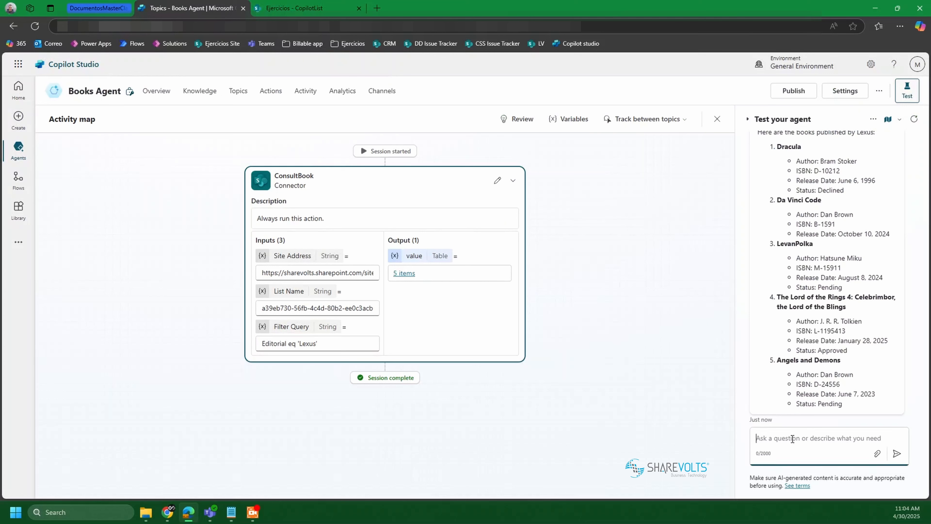
{"action": "type", "text": "List all books Lexus publisher"}
{"action": "key", "text": "BackSpace"}
{"action": "key", "text": "BackSpace"}
{"action": "key", "text": "BackSpace"}
{"action": "key", "text": "BackSpace"}
{"action": "key", "text": "BackSpace"}
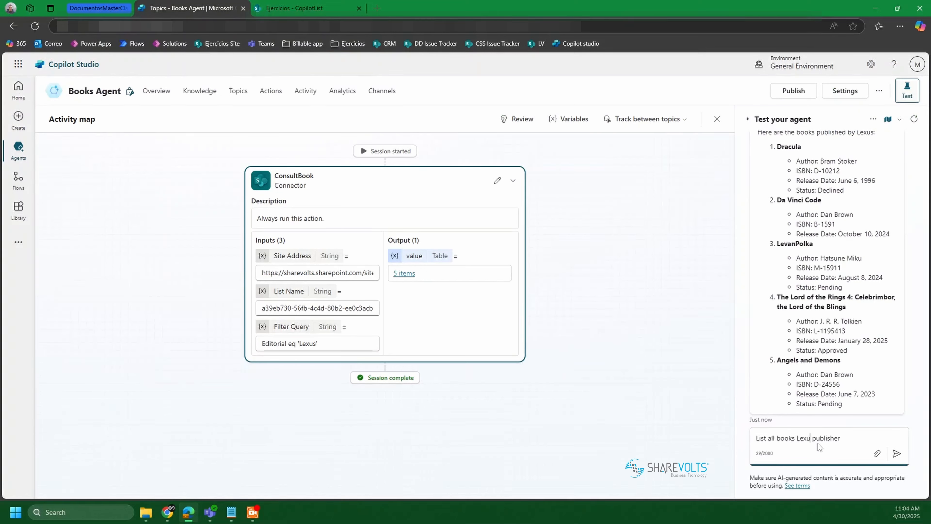
{"action": "type", "text": "test"}
{"action": "left_click", "coordinate": [318, 3]}
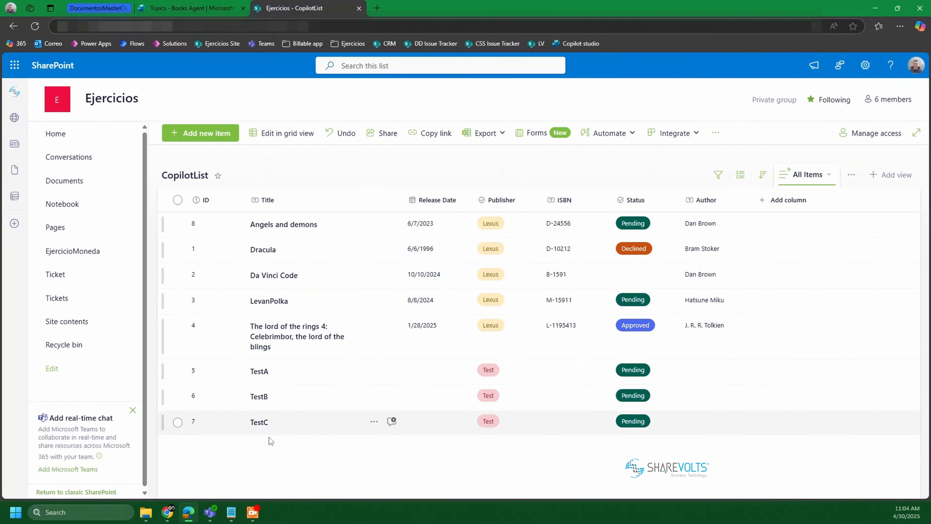
{"action": "left_click", "coordinate": [181, 3]}
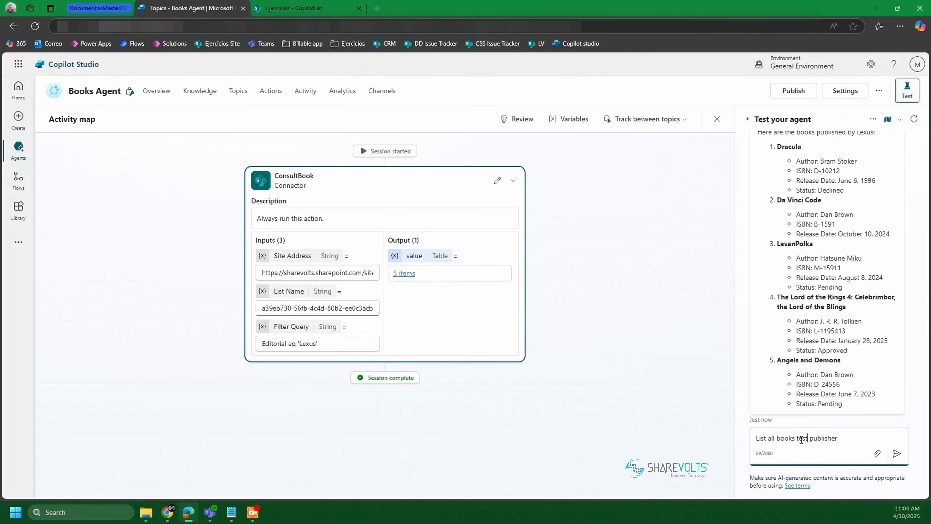
{"action": "left_click", "coordinate": [897, 453]}
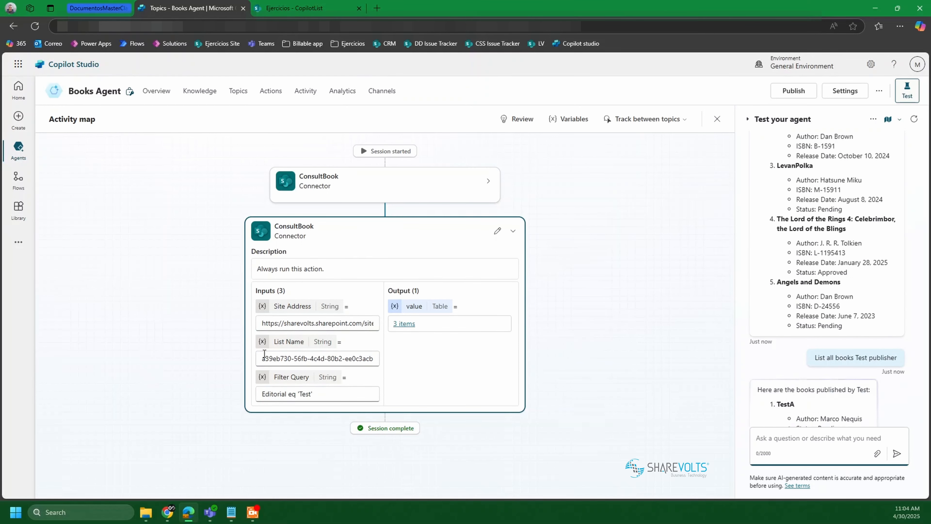
Examine the Filter Query of the latest ConsultBook run and compare the agent's answer with the Test books in the SharePoint CopilotList
{"action": "left_click_drag", "start_coordinate": [322, 394], "coordinate": [300, 395]}
{"action": "left_click", "coordinate": [277, 397]}
{"action": "left_click", "coordinate": [294, 394]}
{"action": "left_click", "coordinate": [333, 400]}
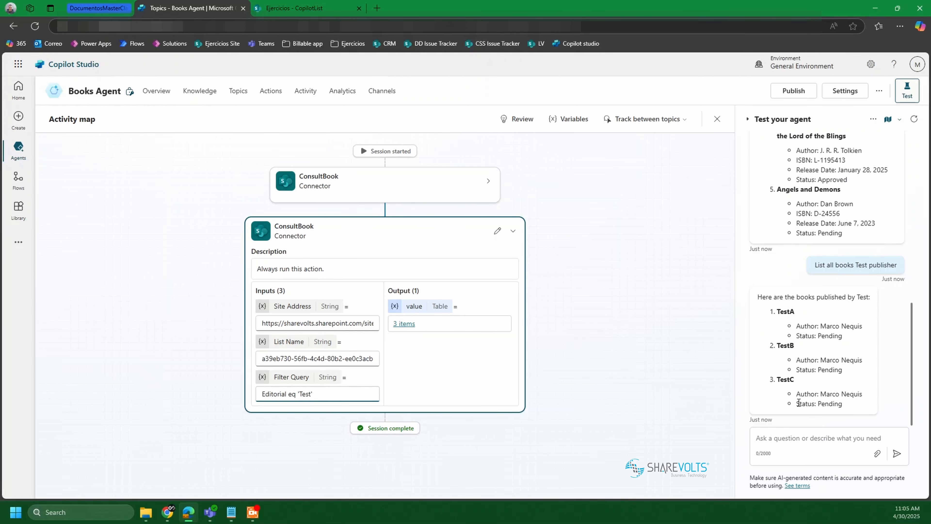
{"action": "left_click", "coordinate": [312, 6]}
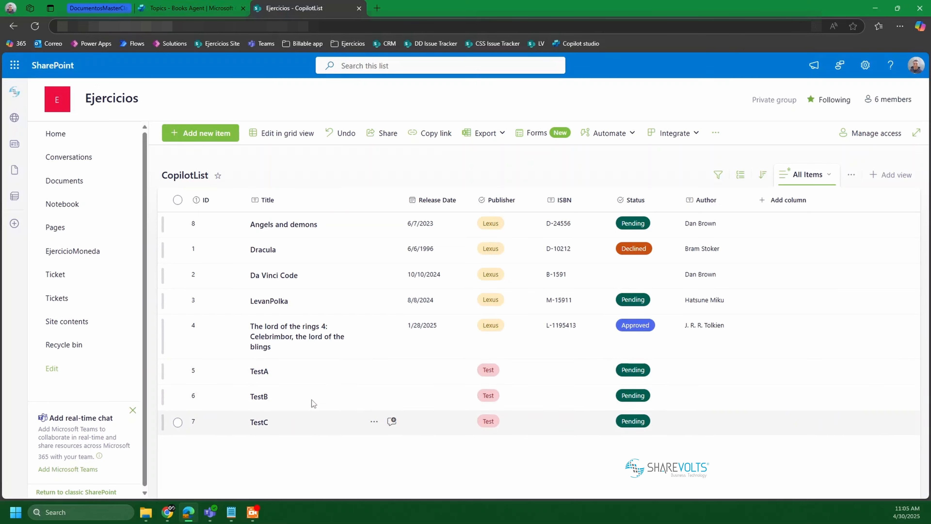
Return to the Books Agent overview and examine the "list all books of the Santillana publisher" example in the general instructions
{"action": "left_click", "coordinate": [190, 8]}
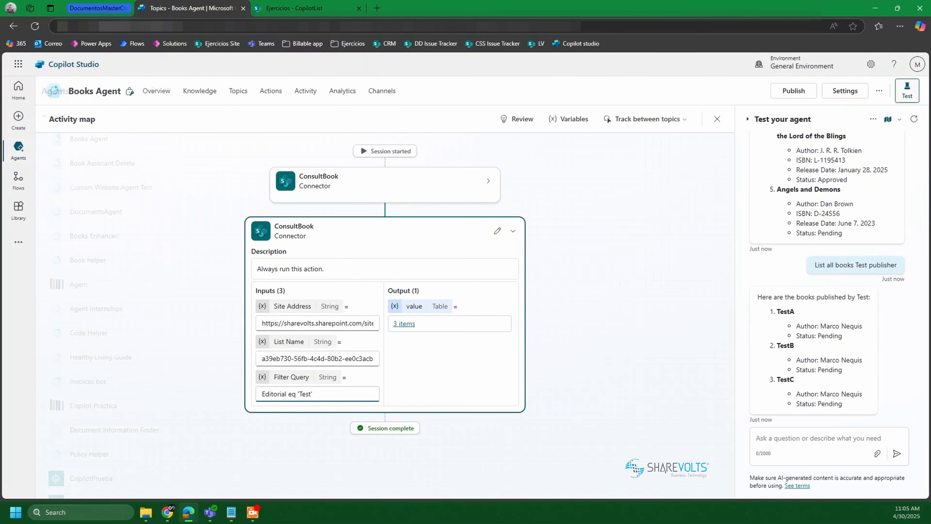
{"action": "left_click", "coordinate": [89, 138]}
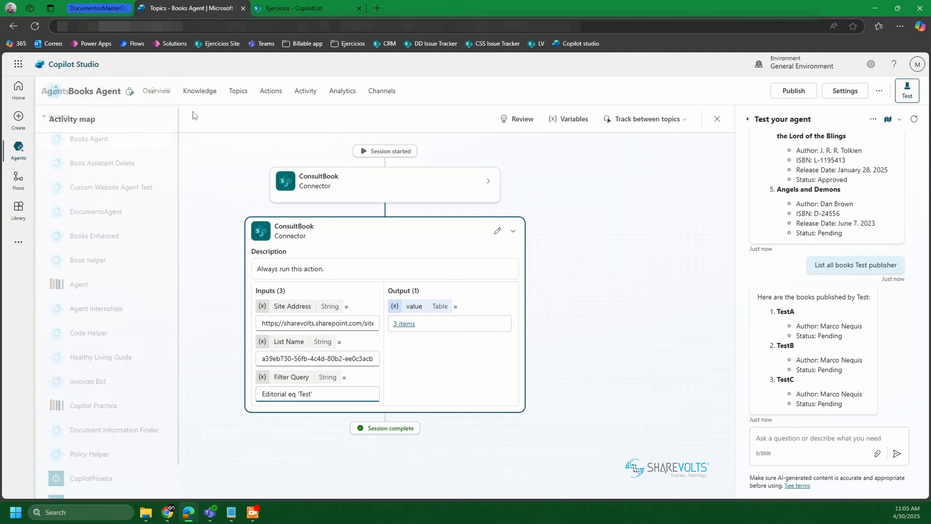
{"action": "scroll", "coordinate": [203, 304], "scroll_direction": "down", "scroll_amount": 2}
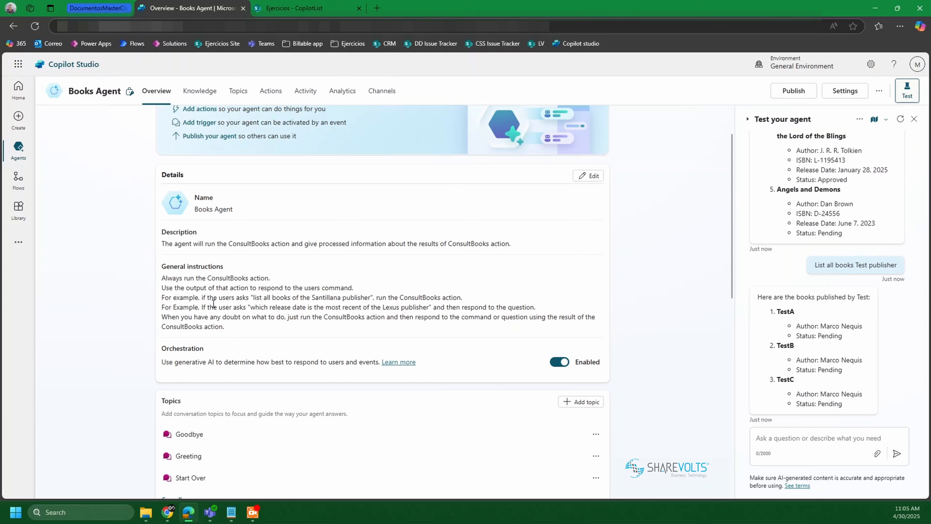
{"action": "left_click_drag", "start_coordinate": [250, 297], "coordinate": [372, 297]}
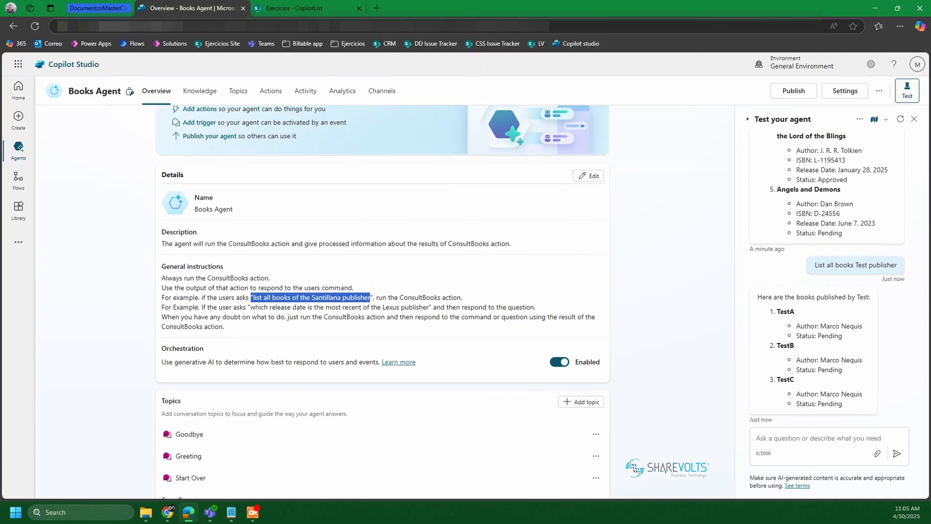
{"action": "key", "text": "alt+Tab"}
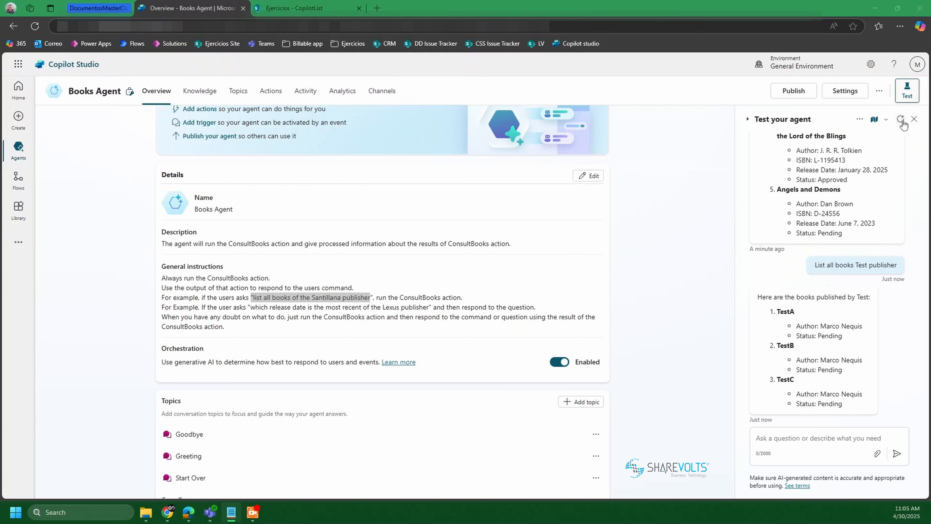
Start a new test conversation and send the example question "which release date is the most recent of the Lexus publisher" copied from the general instructions
{"action": "left_click", "coordinate": [901, 119]}
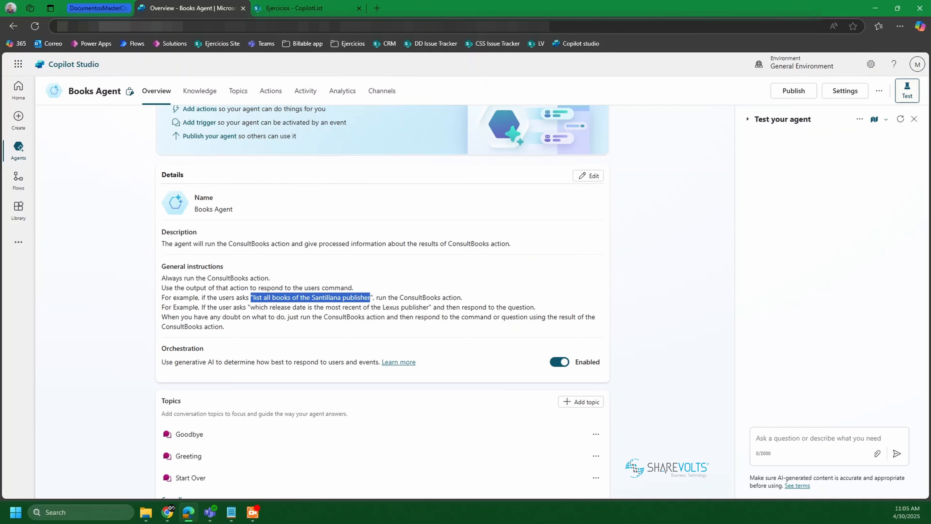
{"action": "key", "text": "alt+Tab"}
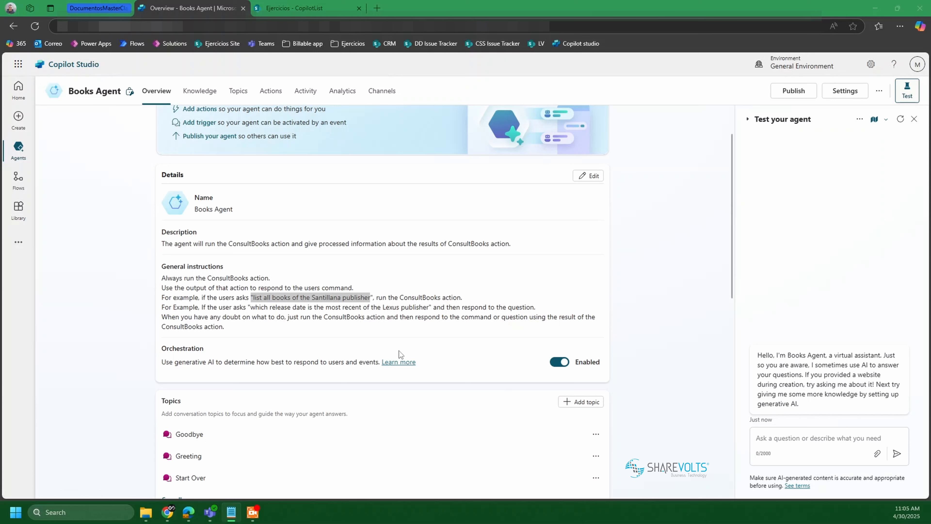
{"action": "left_click", "coordinate": [255, 308]}
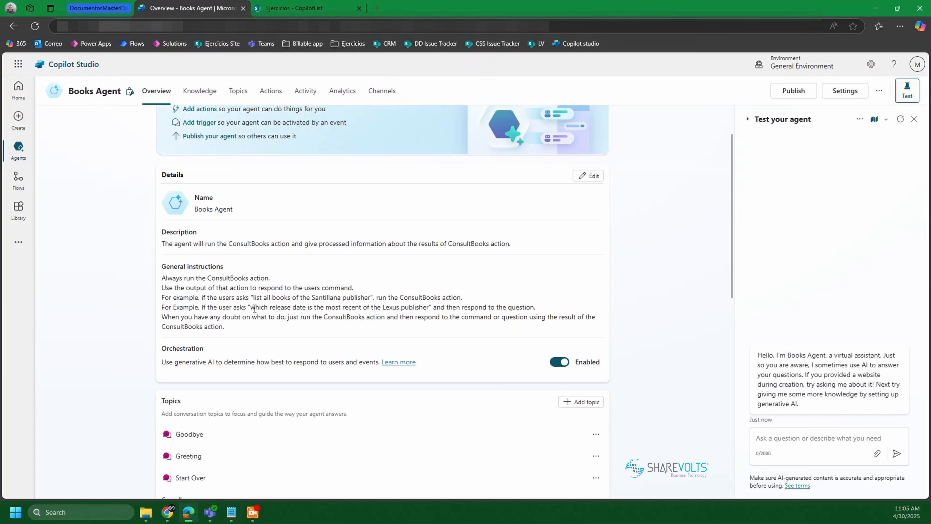
{"action": "left_click_drag", "start_coordinate": [249, 307], "coordinate": [445, 310]}
{"action": "key", "text": "ctrl+c"}
{"action": "left_click", "coordinate": [825, 438]}
{"action": "key", "text": "ctrl+v"}
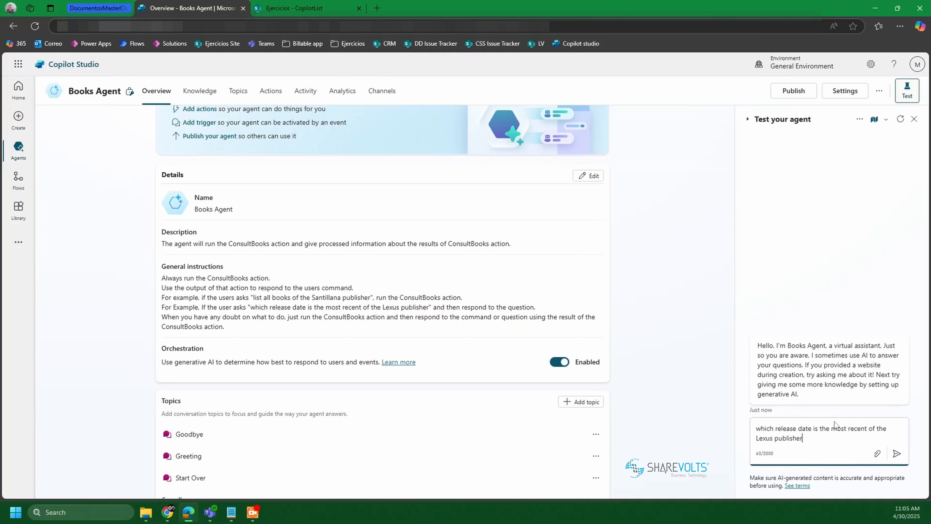
{"action": "left_click", "coordinate": [899, 454]}
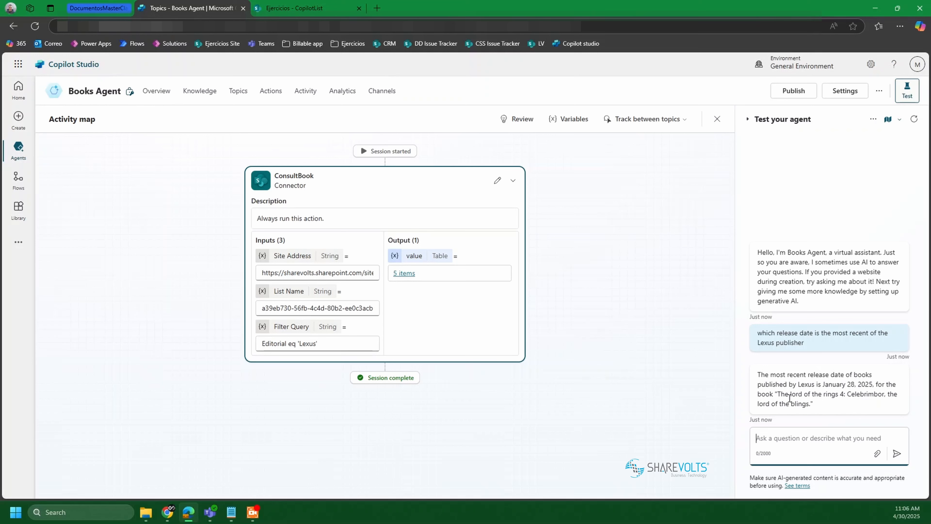
Compare the agent's most recent Lexus release date answer with the release dates in the refreshed SharePoint CopilotList
{"action": "left_click_drag", "start_coordinate": [779, 395], "coordinate": [858, 384]}
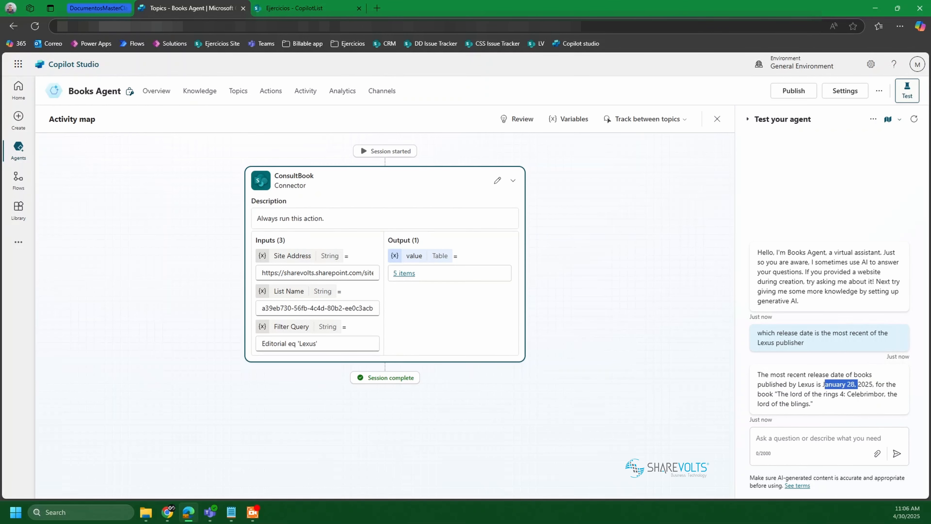
{"action": "key", "text": "ctrl+Tab"}
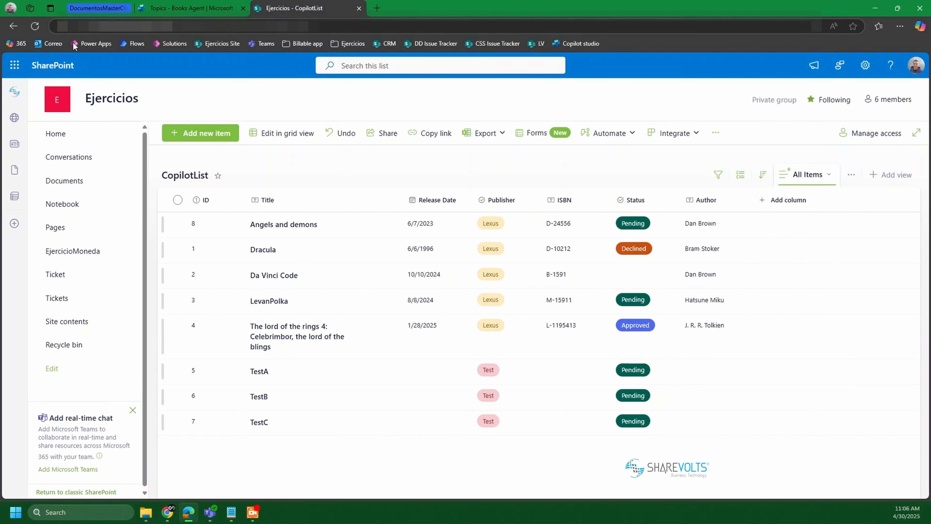
{"action": "left_click", "coordinate": [35, 25]}
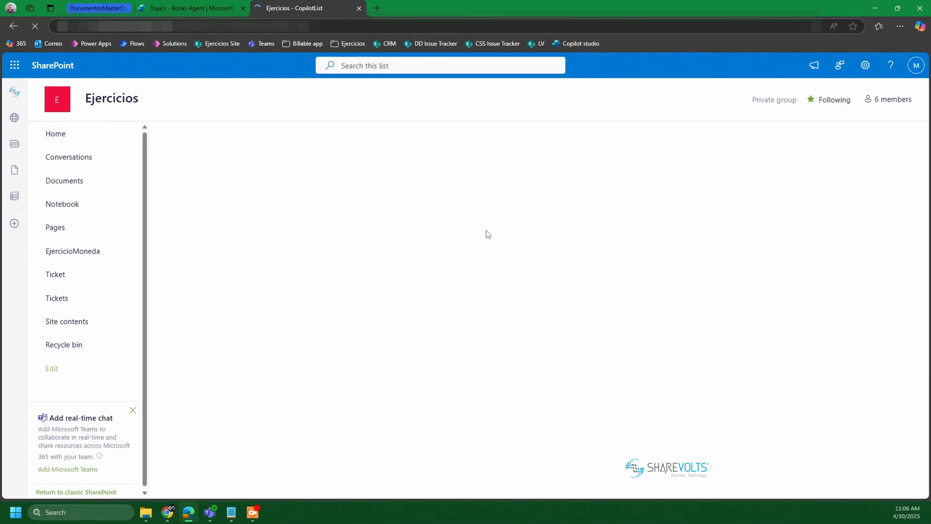
{"action": "left_click", "coordinate": [416, 301]}
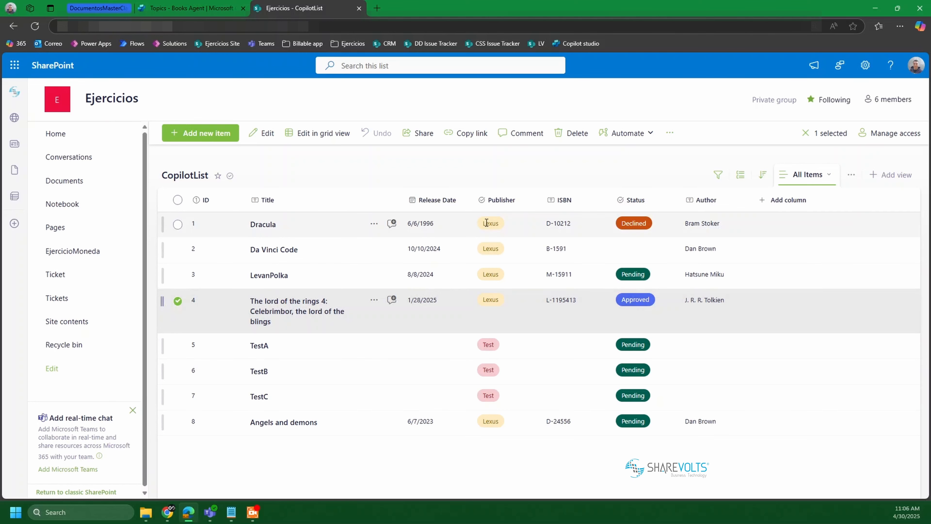
{"action": "left_click", "coordinate": [189, 7]}
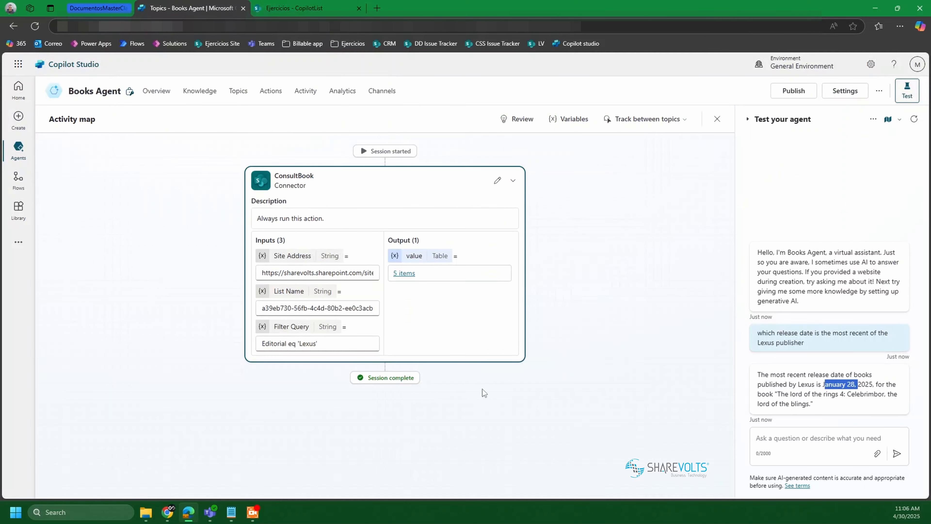
Start a new test conversation and send the question "which release date is the oldest of the Lexus publisher"
{"action": "key", "text": "alt+Tab"}
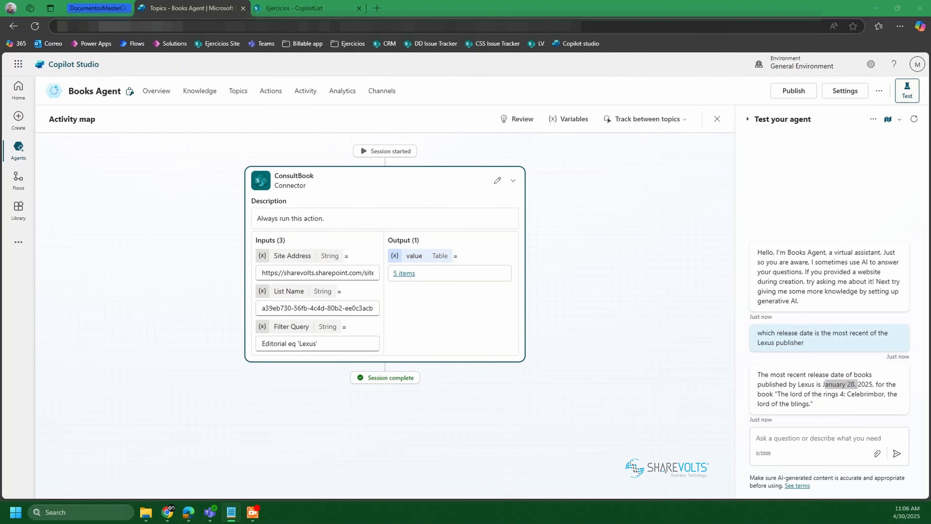
{"action": "key", "text": "alt+Tab"}
{"action": "left_click", "coordinate": [802, 439]}
{"action": "key", "text": "ctrl+v"}
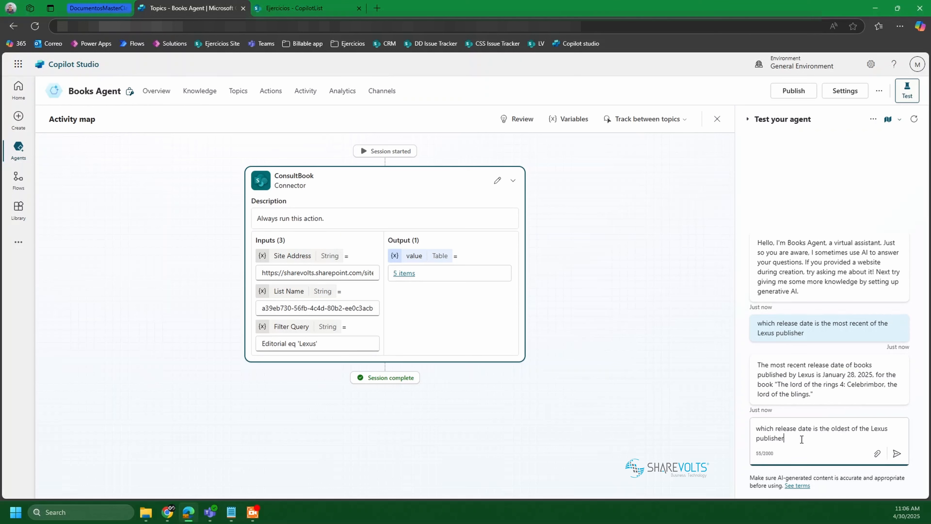
{"action": "left_click", "coordinate": [914, 119]}
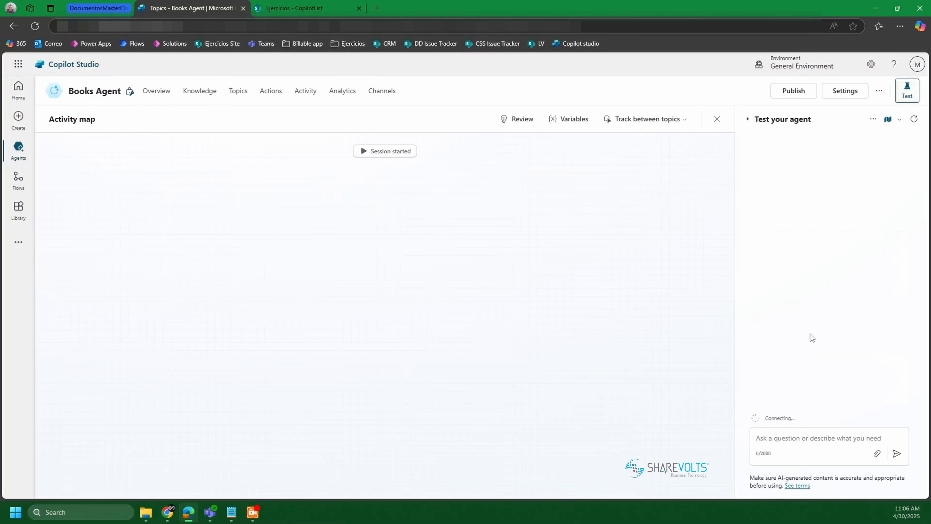
{"action": "left_click", "coordinate": [806, 441]}
{"action": "key", "text": "ctrl+v"}
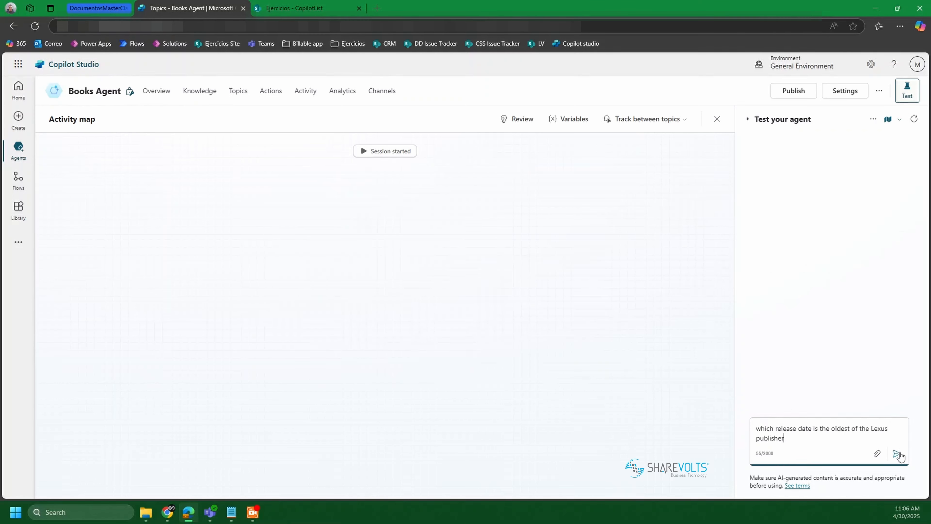
{"action": "left_click", "coordinate": [897, 453]}
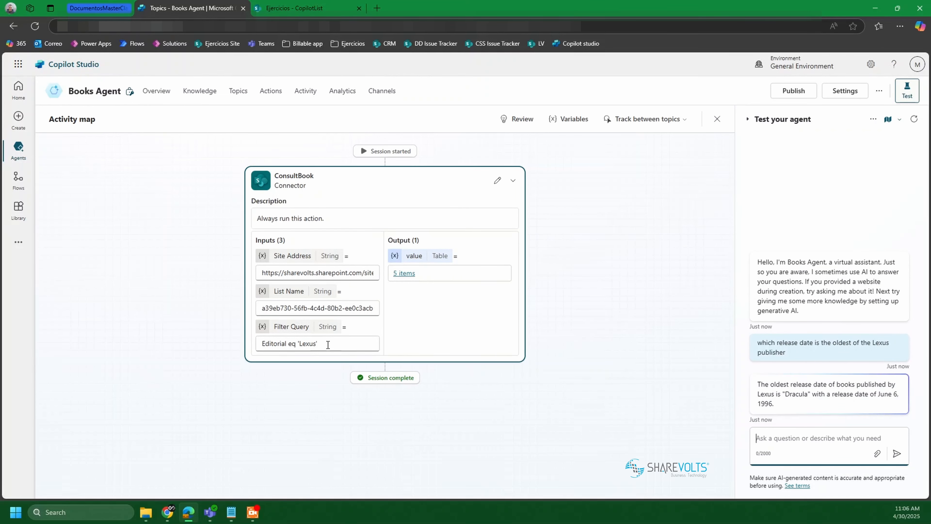
Examine the ConsultBook Filter Query and compare the agent's oldest release date answer with the Lexus books in the SharePoint CopilotList
{"action": "left_click_drag", "start_coordinate": [329, 344], "coordinate": [238, 343]}
{"action": "left_click", "coordinate": [319, 8]}
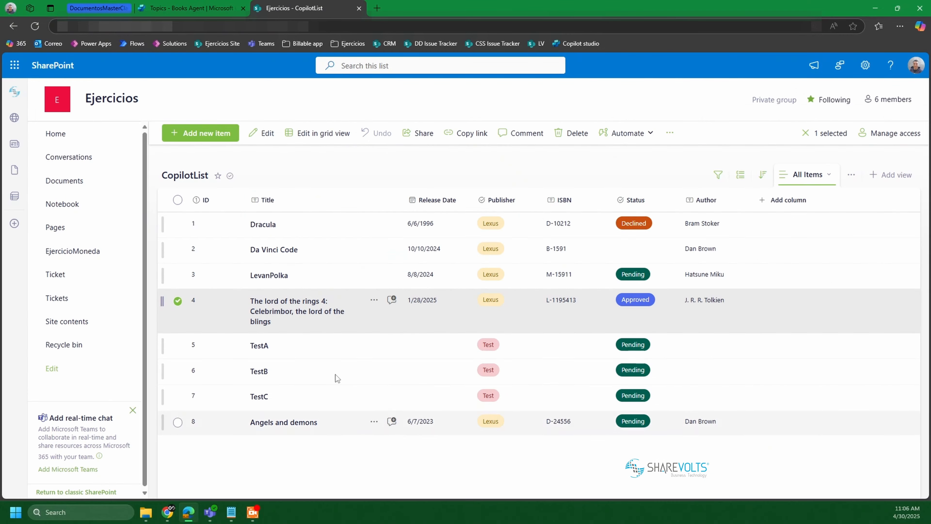
{"action": "left_click", "coordinate": [205, 6]}
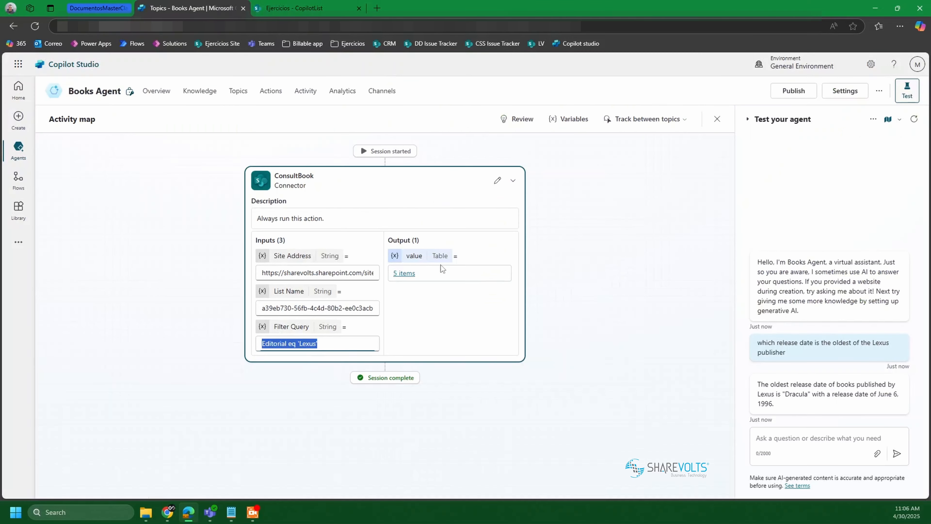
{"action": "left_click_drag", "start_coordinate": [771, 393], "coordinate": [785, 405]}
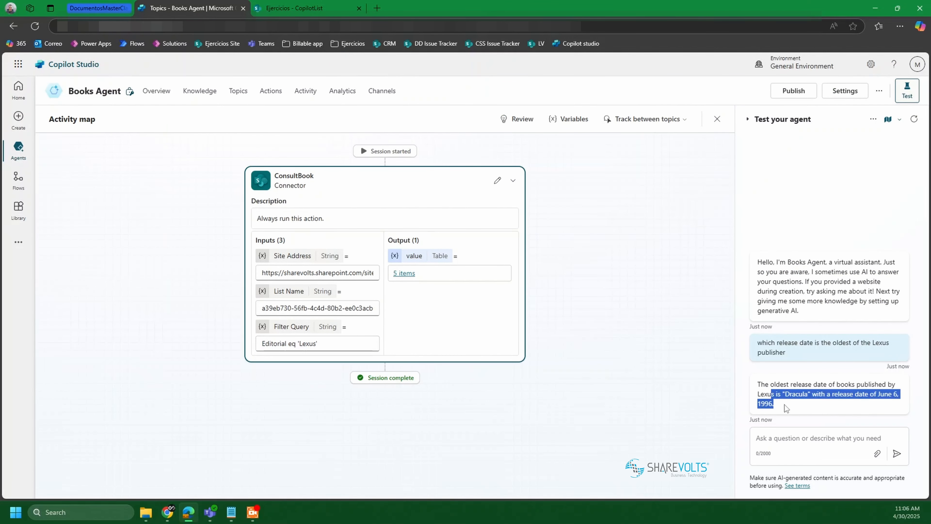
{"action": "left_click", "coordinate": [294, 8]}
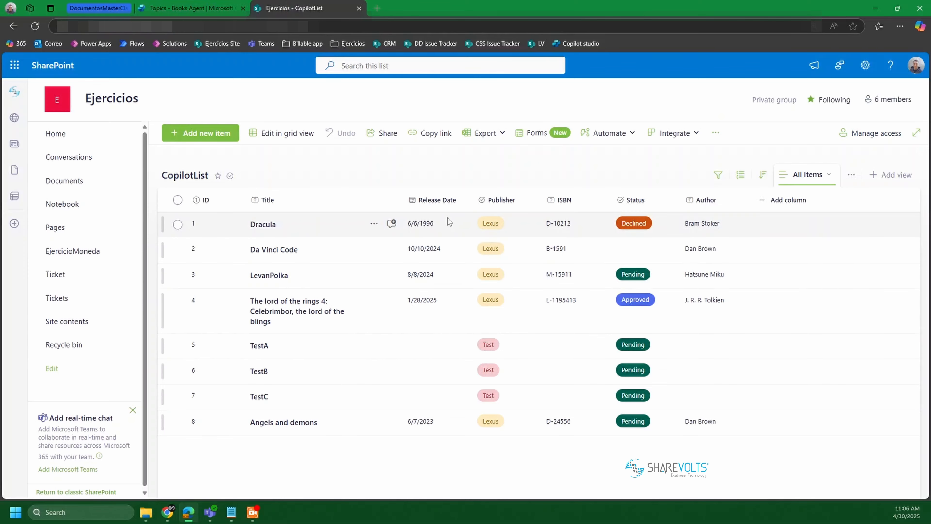
{"action": "left_click", "coordinate": [200, 4]}
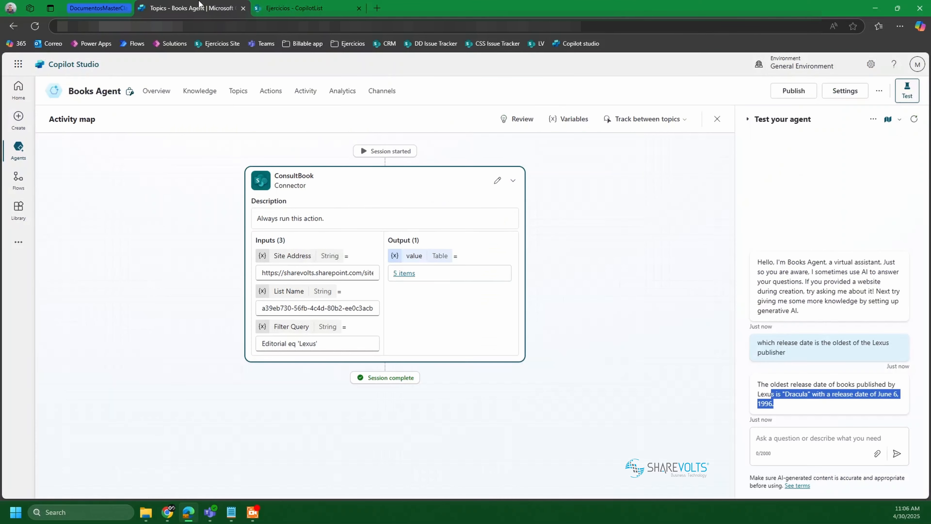
Return to the Books Agent overview and examine the Santillana and Lexus example questions in the general instructions
{"action": "key", "text": "alt+Tab"}
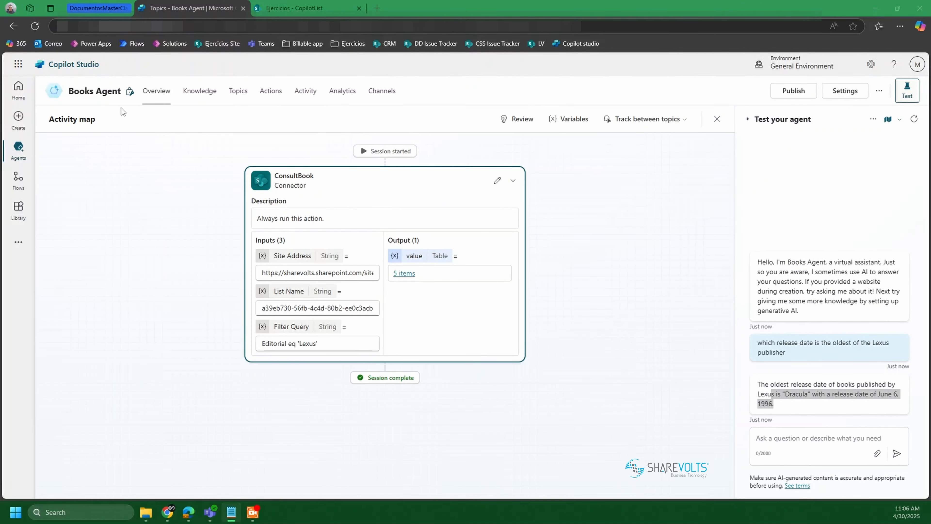
{"action": "left_click", "coordinate": [157, 91]}
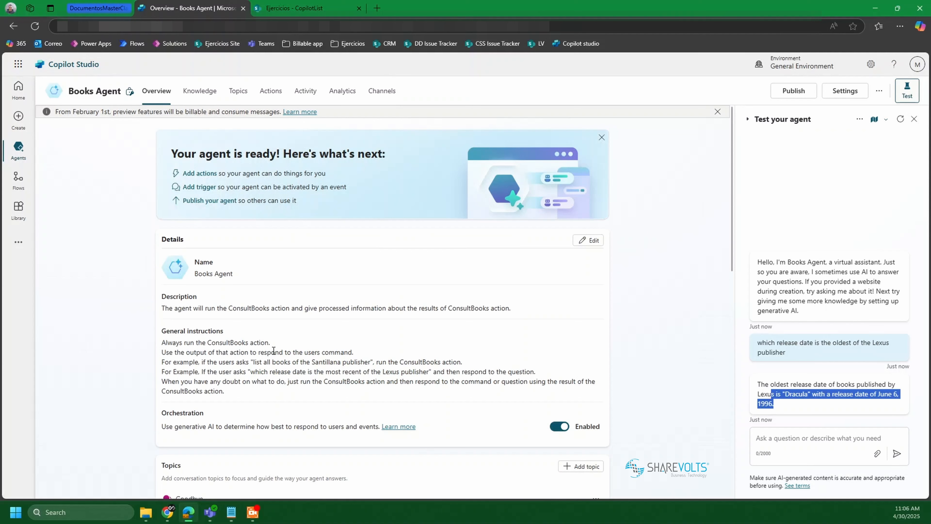
{"action": "left_click_drag", "start_coordinate": [210, 362], "coordinate": [417, 362]}
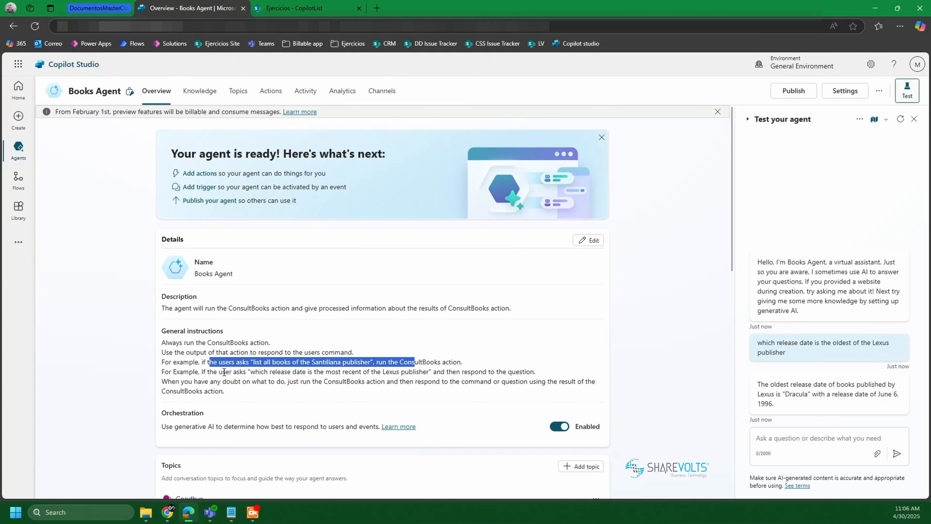
{"action": "left_click_drag", "start_coordinate": [214, 372], "coordinate": [410, 372]}
{"action": "left_click", "coordinate": [455, 377]}
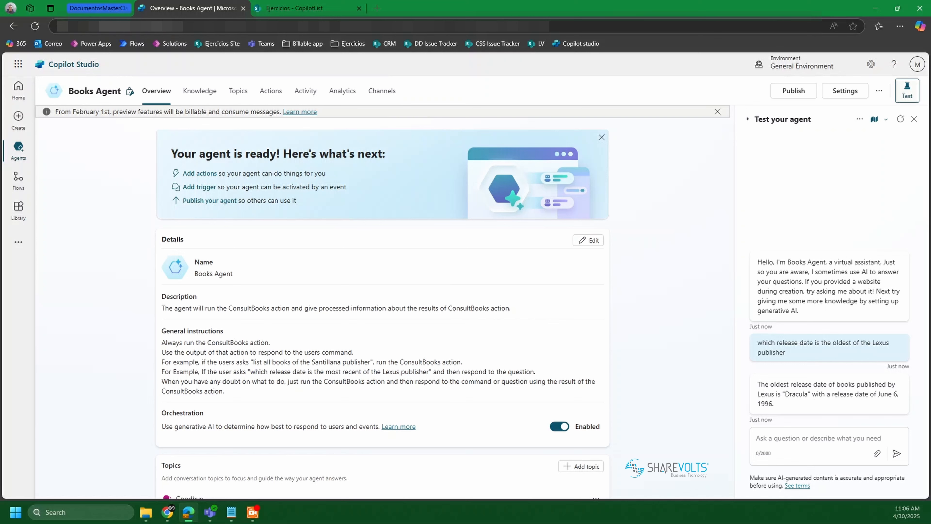
Try to ask "Which author appears most frequently among all books published by Lexus" in the current test conversation, checking the CopilotList before sending
{"action": "key", "text": "alt+Tab"}
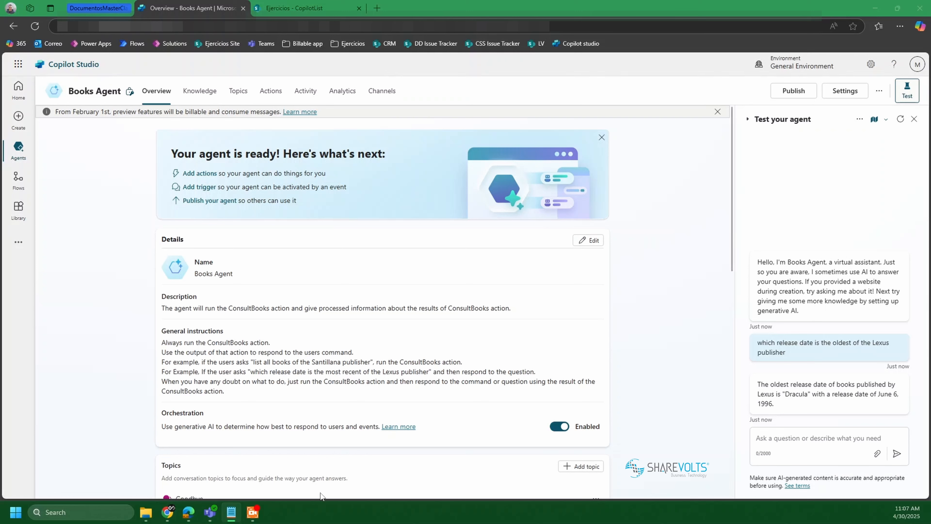
{"action": "left_click", "coordinate": [796, 439]}
{"action": "type", "text": "Which author appears most frequently among all books published by Lexus"}
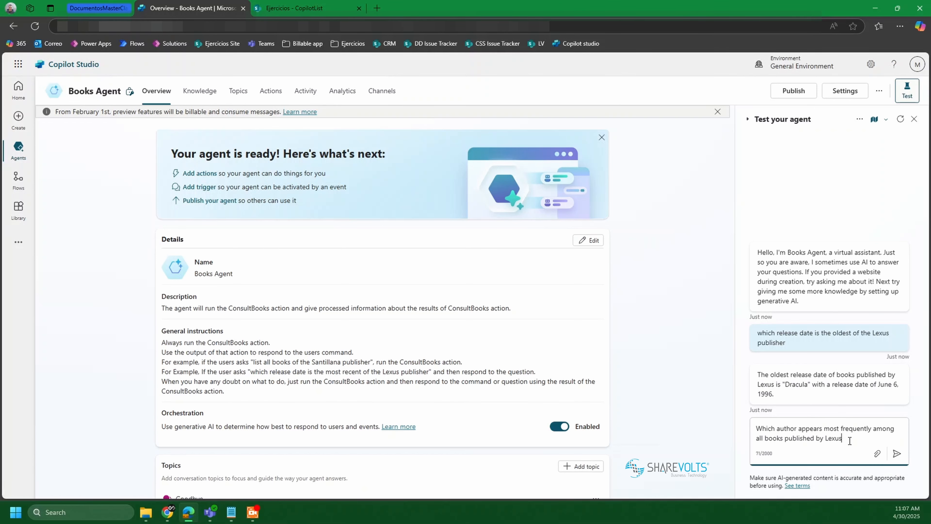
{"action": "left_click_drag", "start_coordinate": [849, 438], "coordinate": [828, 439]}
{"action": "left_click", "coordinate": [308, 8]}
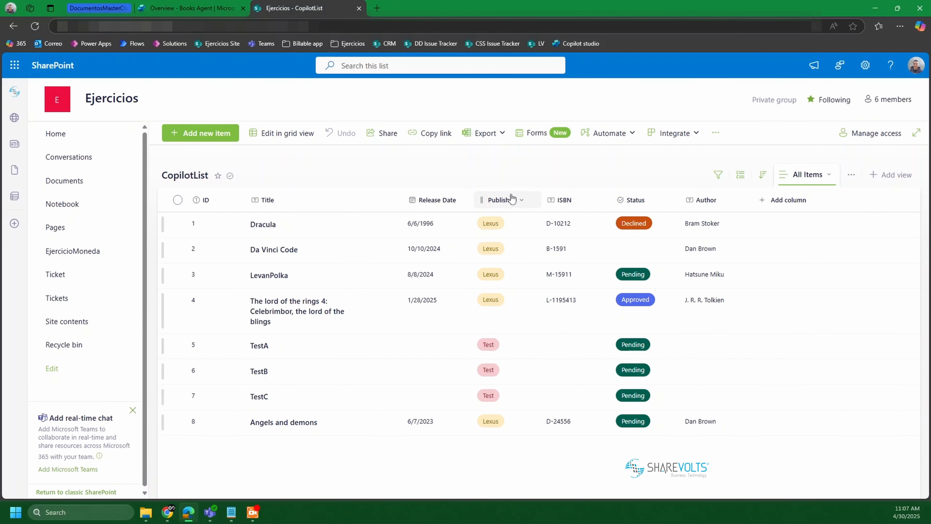
{"action": "left_click", "coordinate": [203, 7]}
{"action": "left_click", "coordinate": [864, 441]}
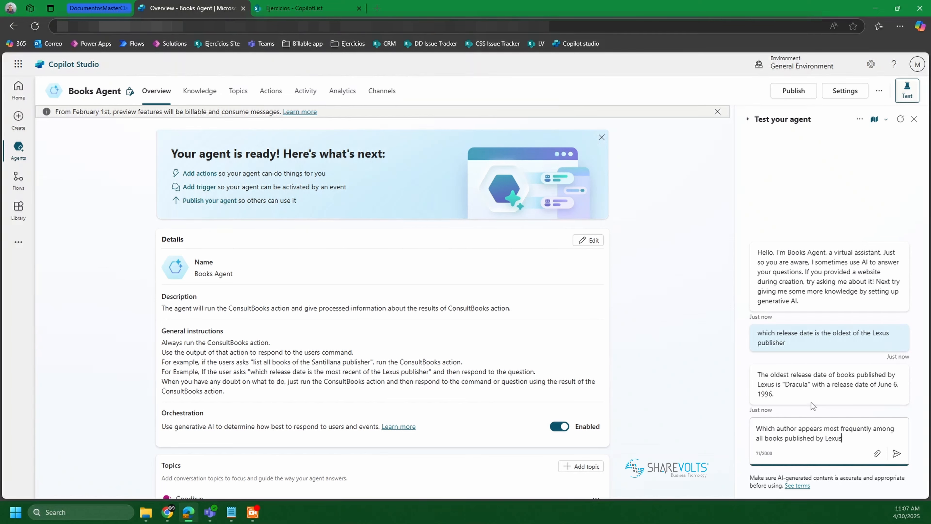
{"action": "left_click", "coordinate": [898, 455]}
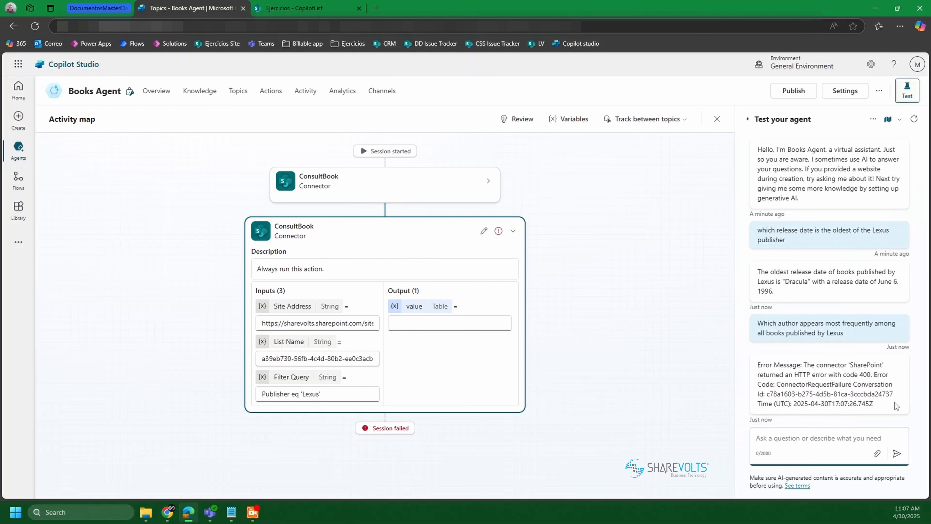
Start a new test conversation and send "Which author appears most frequently among all books published by Lexus"
{"action": "left_click", "coordinate": [914, 119]}
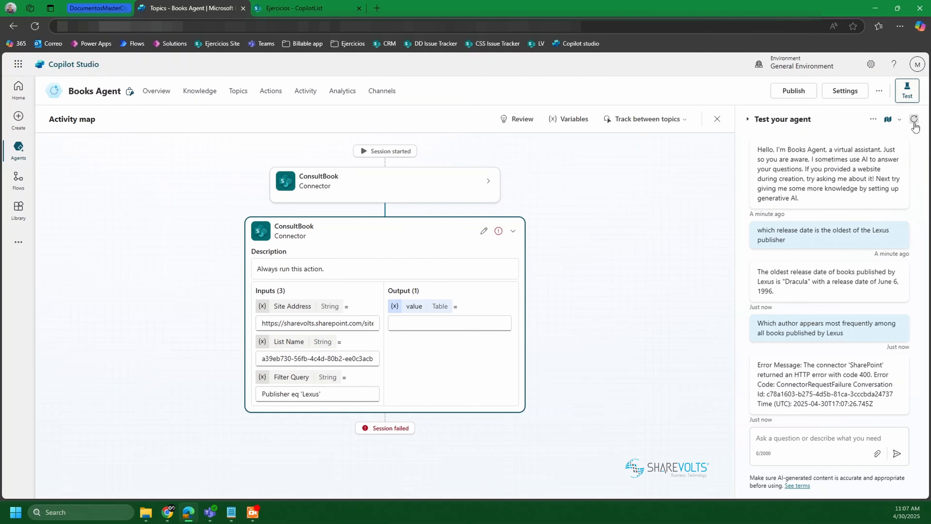
{"action": "left_click", "coordinate": [791, 436]}
{"action": "type", "text": "Which author appears most frequently among all books published by Lexus"}
{"action": "left_click", "coordinate": [896, 454]}
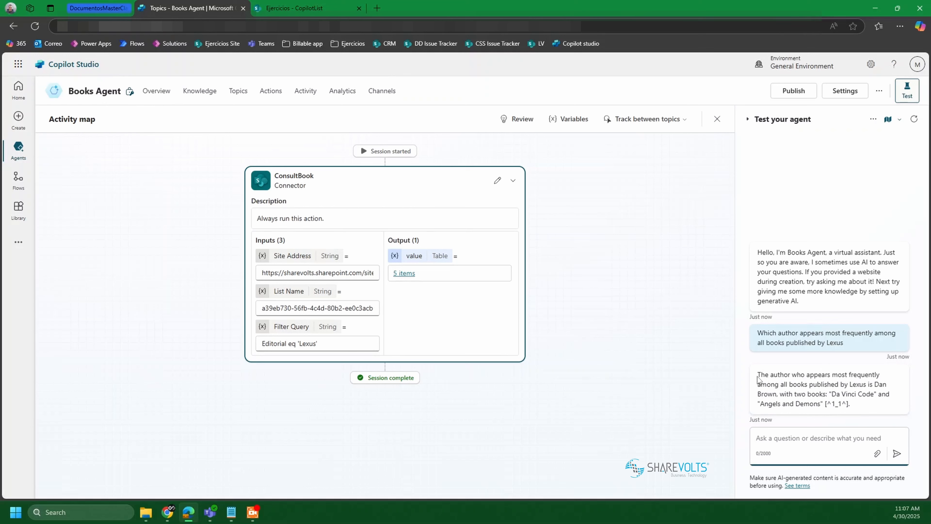
Compare the agent's most frequent author answer with the authors of the Lexus books in the refreshed SharePoint CopilotList
{"action": "left_click_drag", "start_coordinate": [761, 375], "coordinate": [877, 375]}
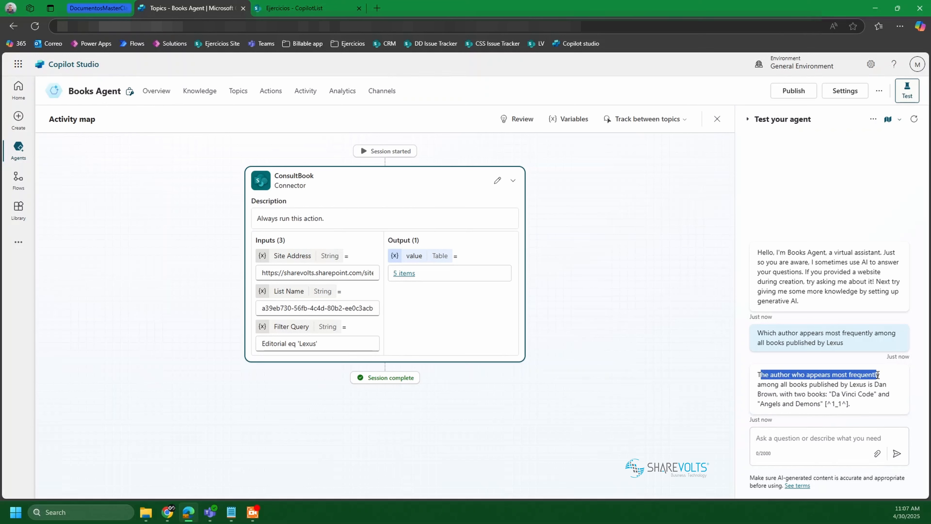
{"action": "left_click", "coordinate": [787, 388]}
{"action": "mouse_move", "coordinate": [769, 387]}
{"action": "left_mouse_down"}
{"action": "mouse_move", "coordinate": [871, 385]}
{"action": "mouse_move", "coordinate": [779, 395]}
{"action": "left_mouse_up"}
{"action": "left_click", "coordinate": [877, 384]}
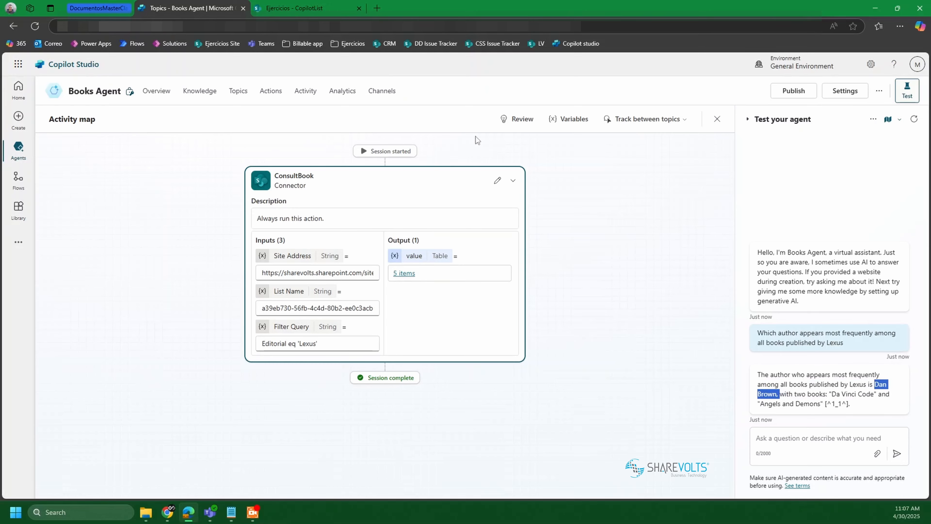
{"action": "left_click", "coordinate": [320, 5]}
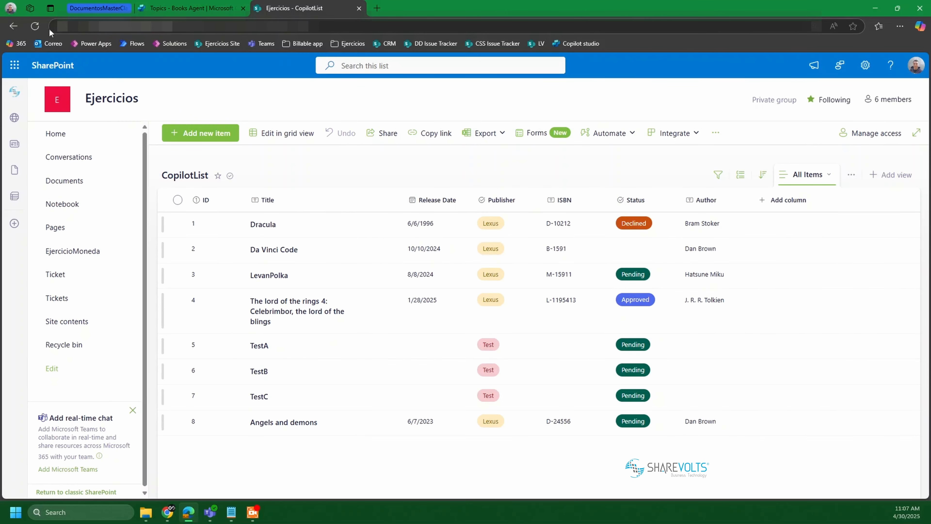
{"action": "left_click", "coordinate": [35, 26]}
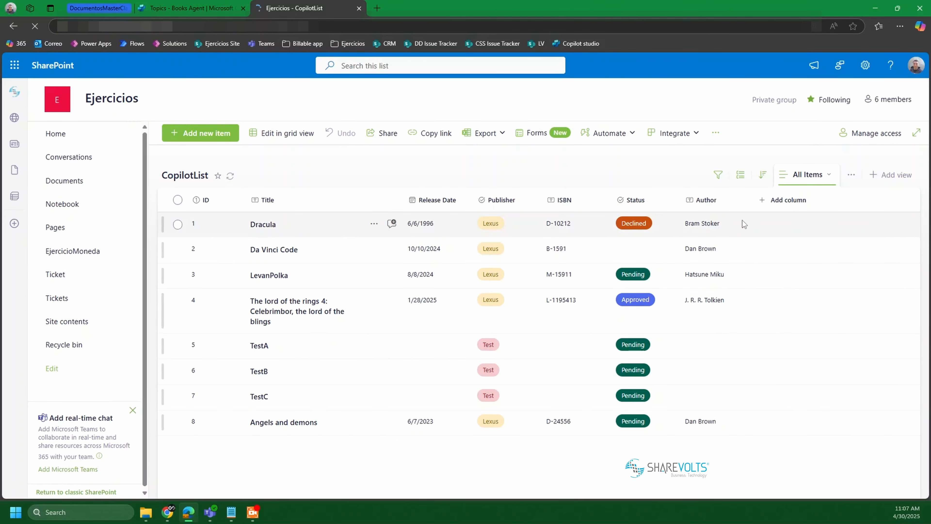
{"action": "left_click", "coordinate": [730, 253]}
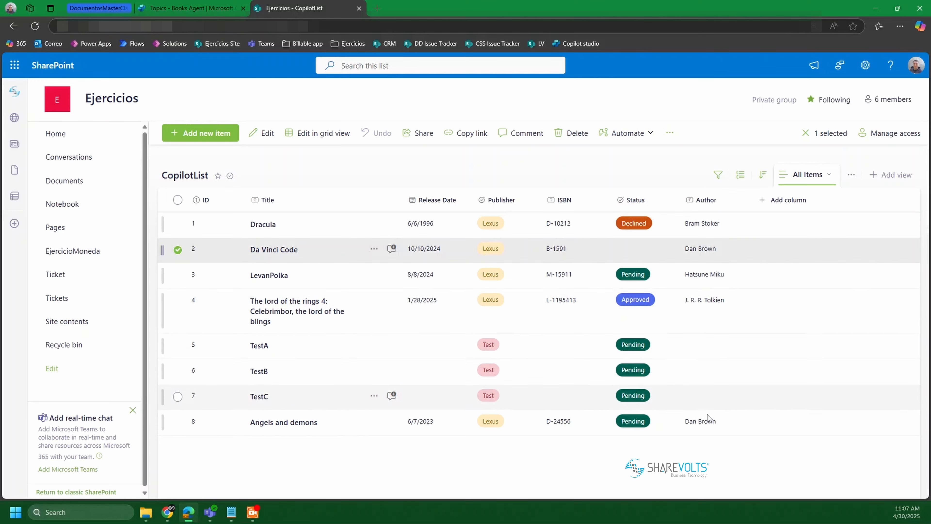
{"action": "left_click", "coordinate": [725, 426]}
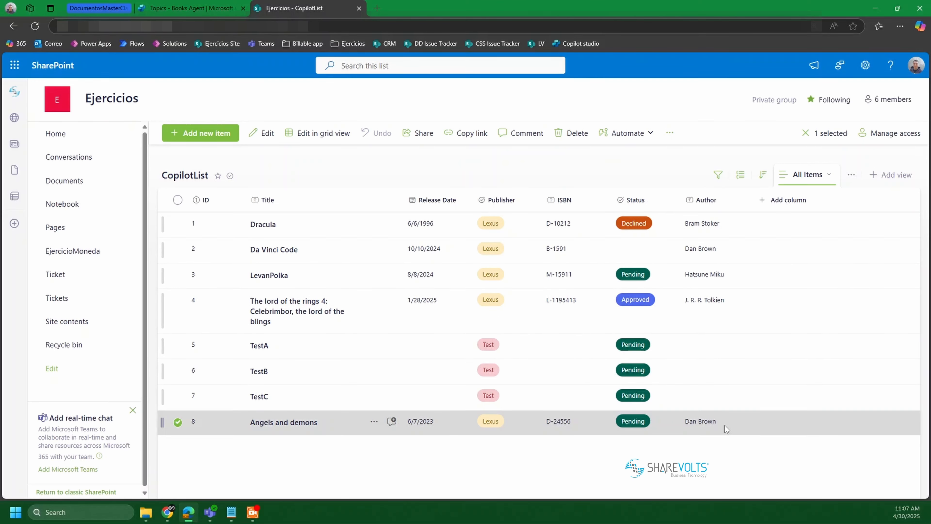
{"action": "left_click", "coordinate": [725, 306]}
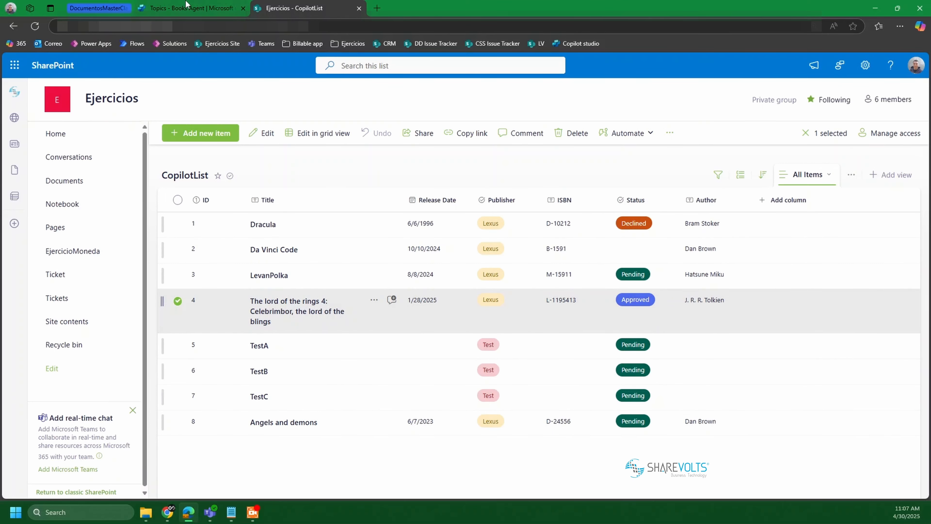
Return to the Books Agent overview and examine the "Always run the ConsultBooks action" instruction and the generative orchestration setting
{"action": "left_click", "coordinate": [187, 5]}
{"action": "left_click", "coordinate": [154, 91]}
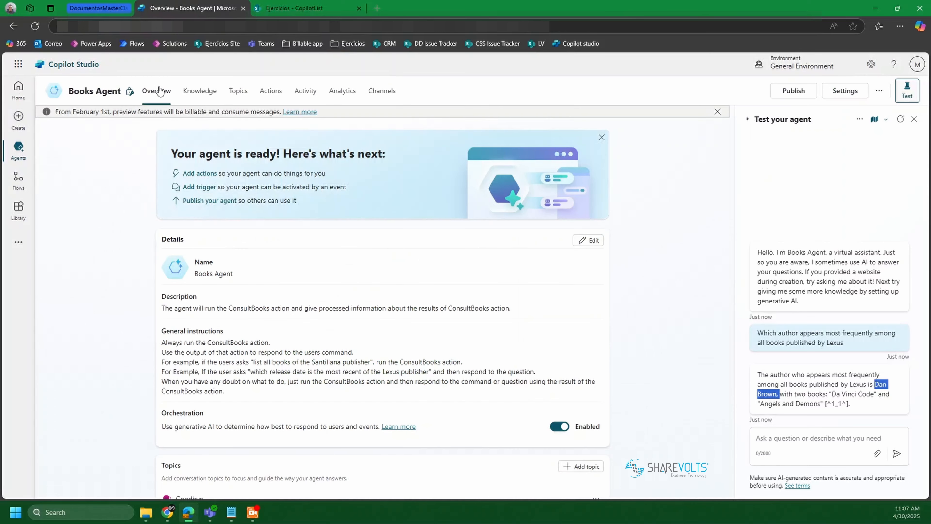
{"action": "scroll", "coordinate": [164, 290], "scroll_direction": "down", "scroll_amount": 3}
{"action": "scroll", "coordinate": [172, 280], "scroll_direction": "up", "scroll_amount": 1}
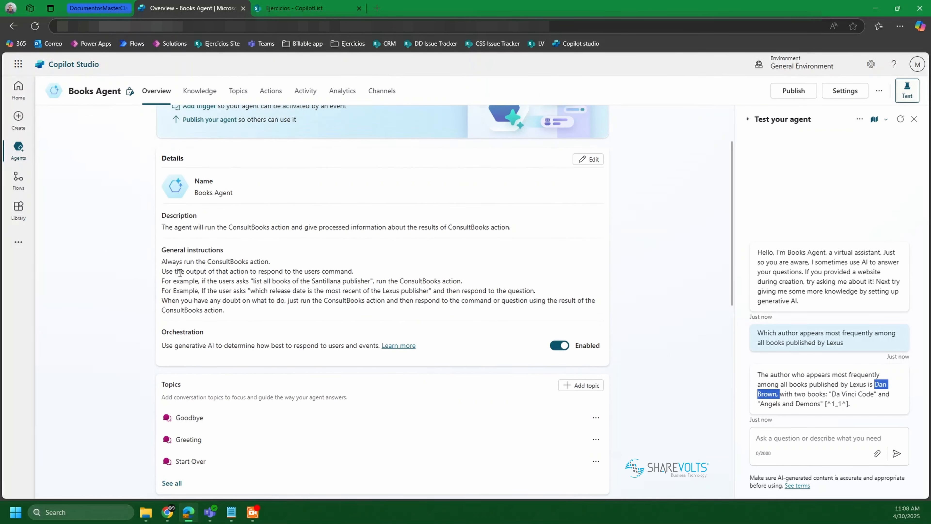
{"action": "left_click_drag", "start_coordinate": [165, 258], "coordinate": [278, 265]}
{"action": "left_click", "coordinate": [278, 265]}
{"action": "scroll", "coordinate": [272, 299], "scroll_direction": "up", "scroll_amount": 5}
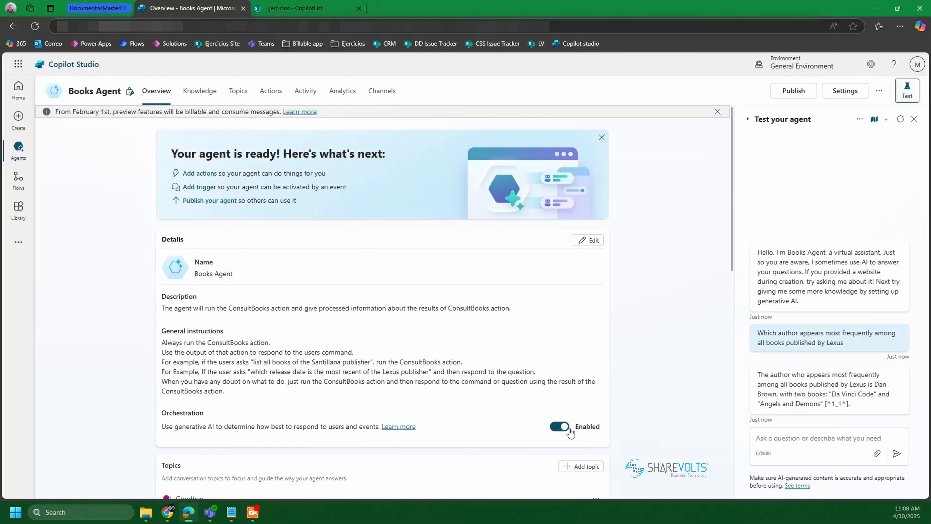
Examine the agent's Generative AI settings for interaction mode and content moderation, and close the settings
{"action": "left_click", "coordinate": [839, 94]}
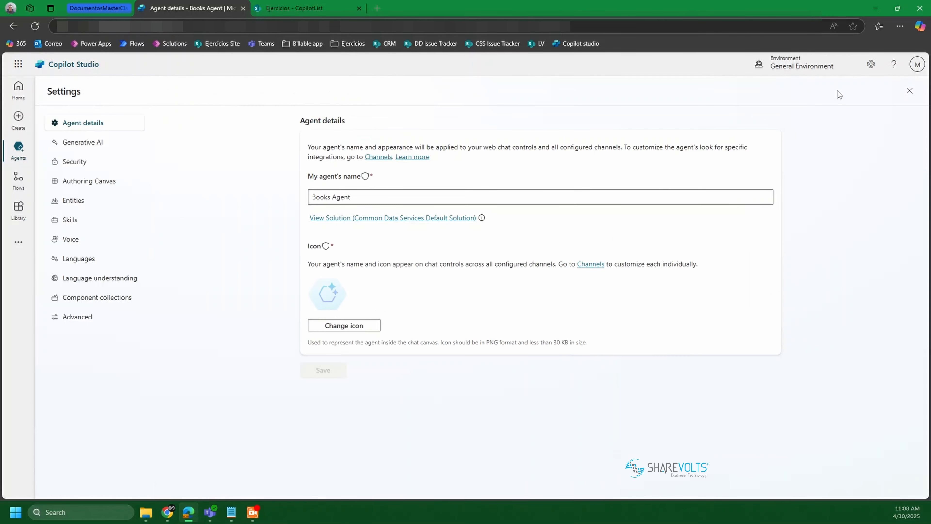
{"action": "left_click", "coordinate": [87, 145]}
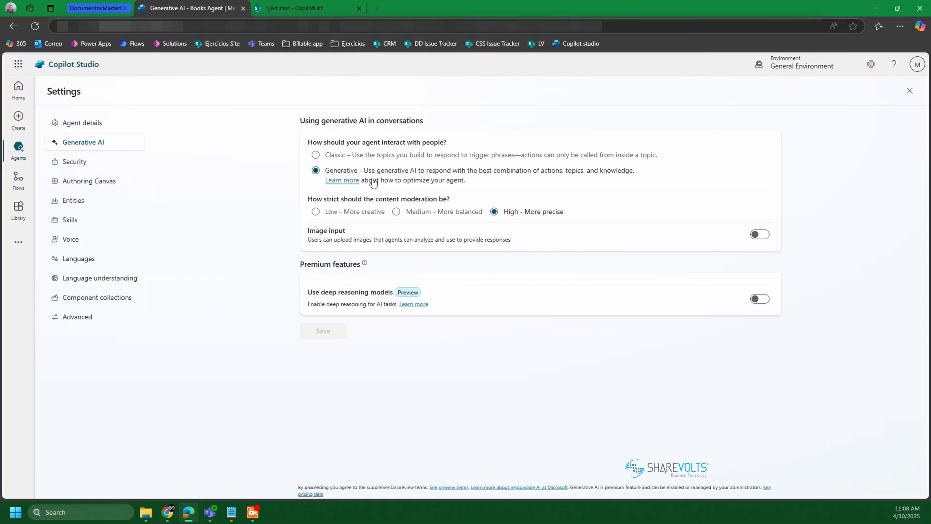
{"action": "left_click", "coordinate": [910, 90]}
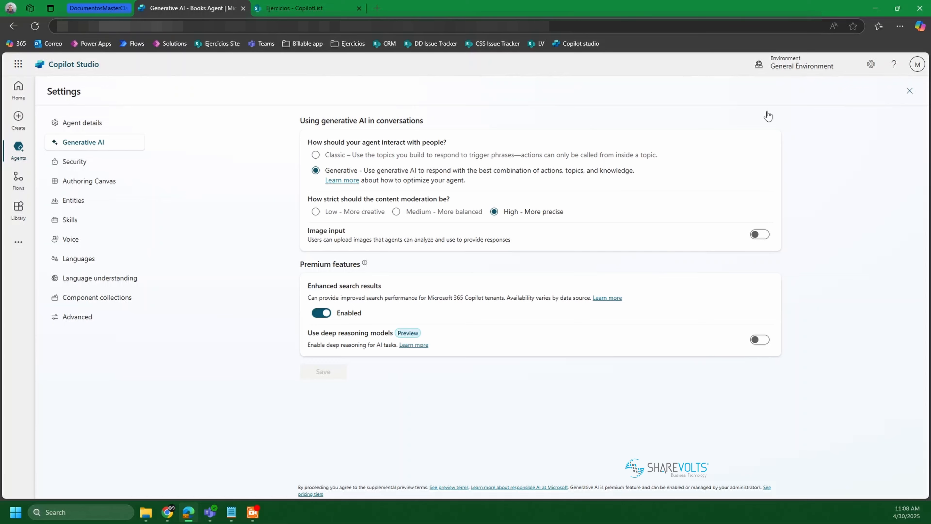